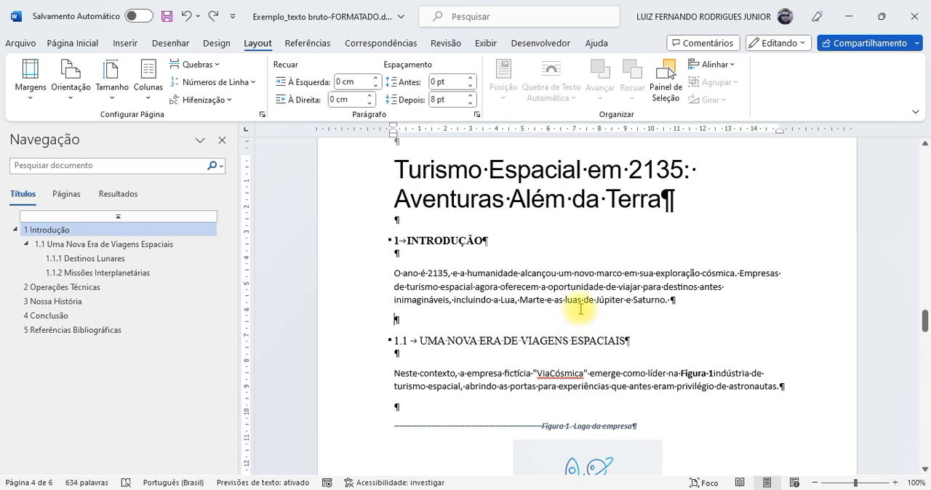
Step: Try a two-column layout from the empty paragraph below the VIACÓSMICA logo, and undo it
scroll(451, 285, down, 2)
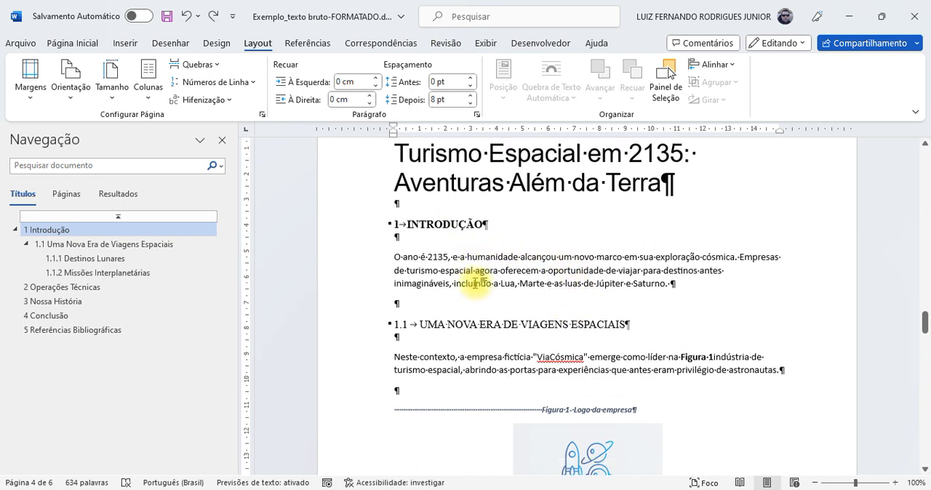
scroll(477, 283, down, 4)
click(601, 341)
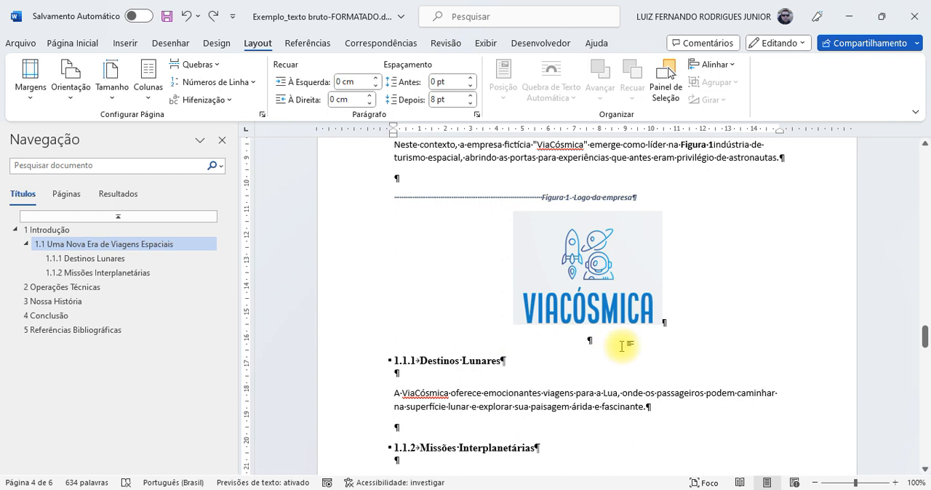
click(154, 99)
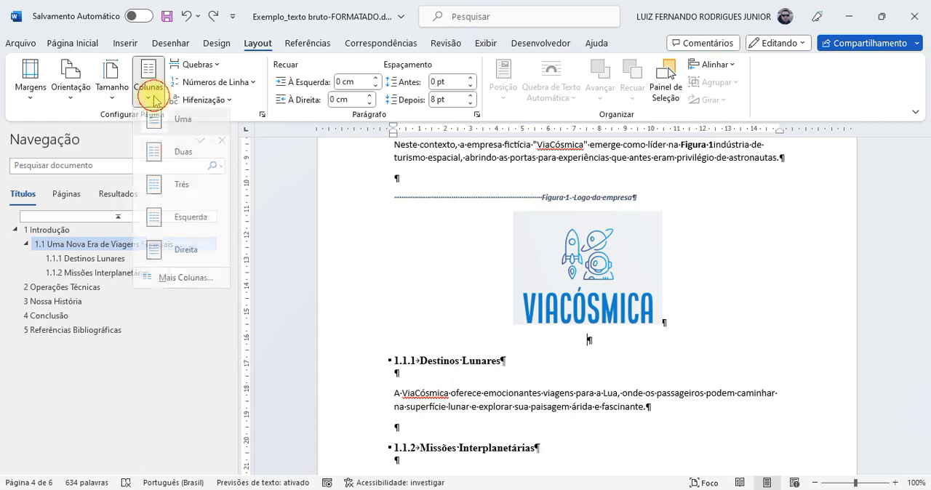
click(177, 160)
scroll(568, 333, up, 10)
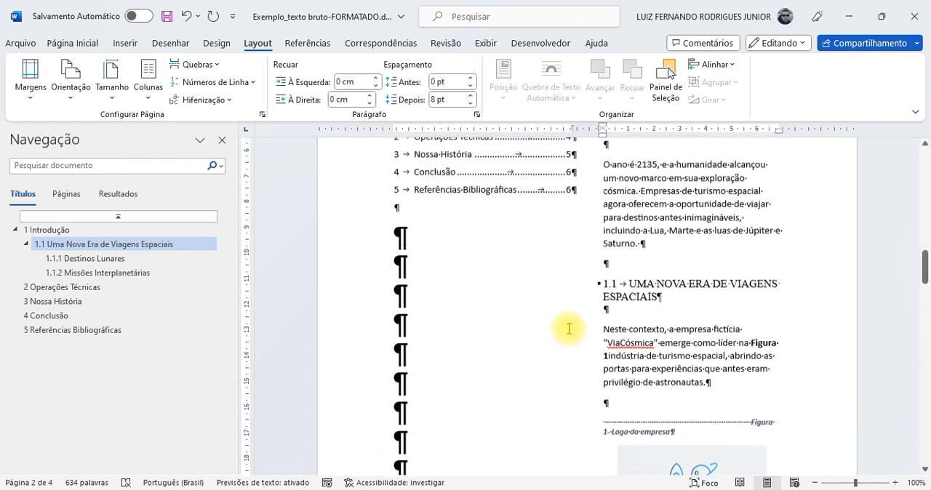
scroll(569, 329, down, 10)
scroll(567, 328, down, 3)
scroll(563, 328, up, 6)
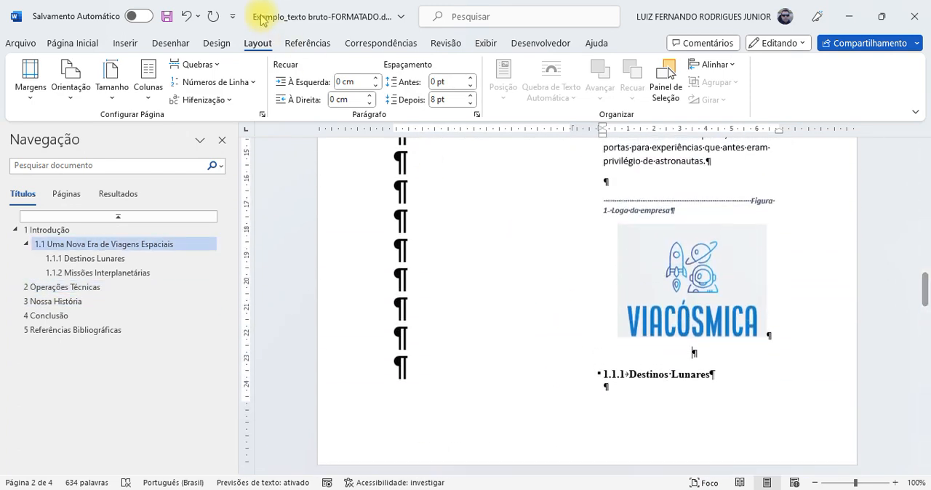
click(187, 16)
Step: Try landscape page orientation from the empty paragraph above the Figura 2 caption, and undo it
scroll(446, 222, down, 8)
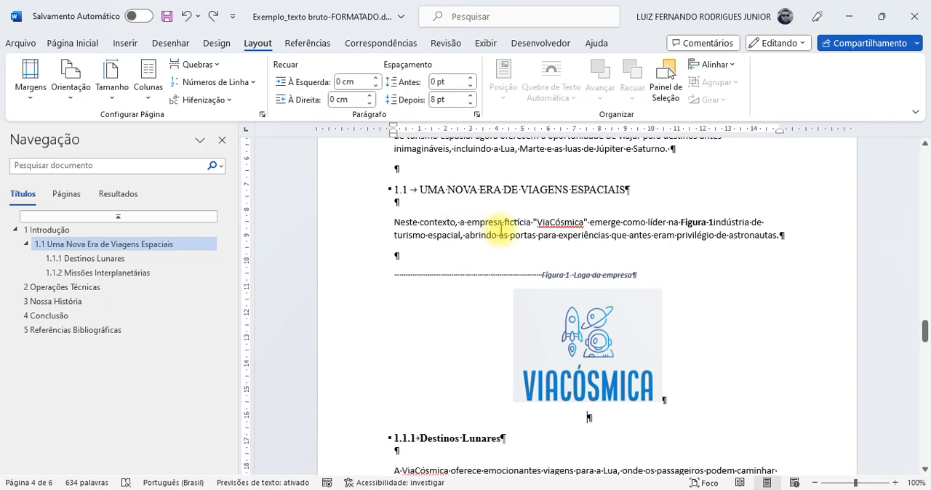
scroll(500, 229, down, 7)
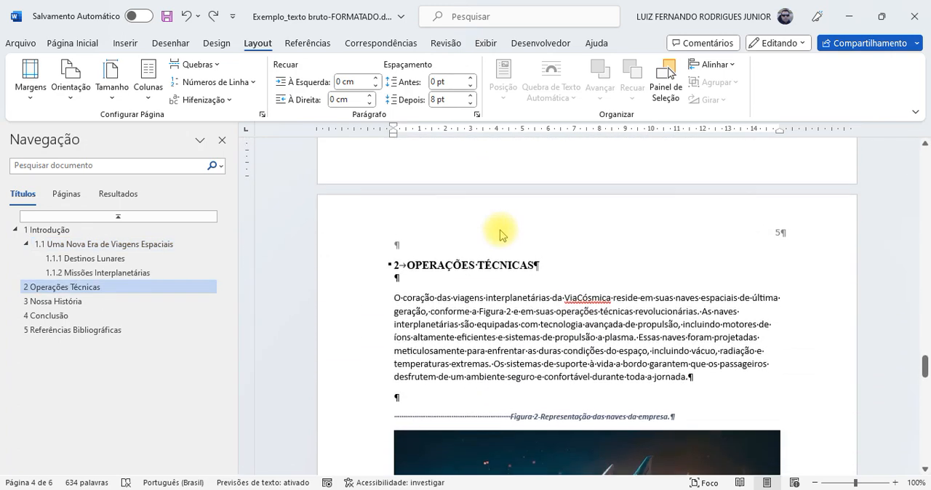
scroll(499, 234, down, 5)
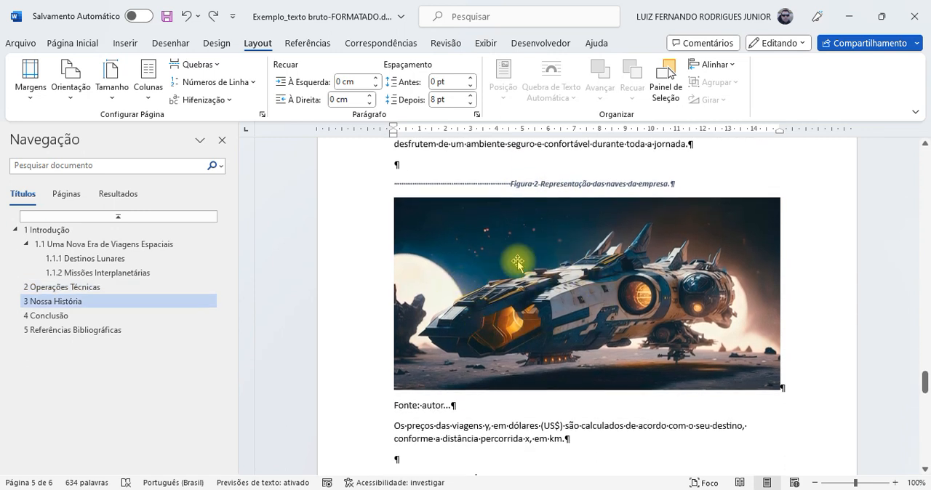
scroll(517, 263, up, 1)
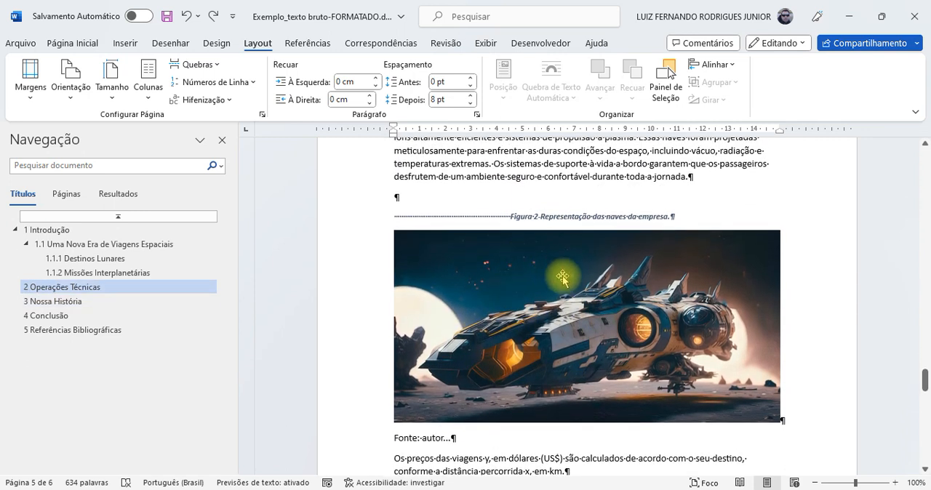
click(431, 201)
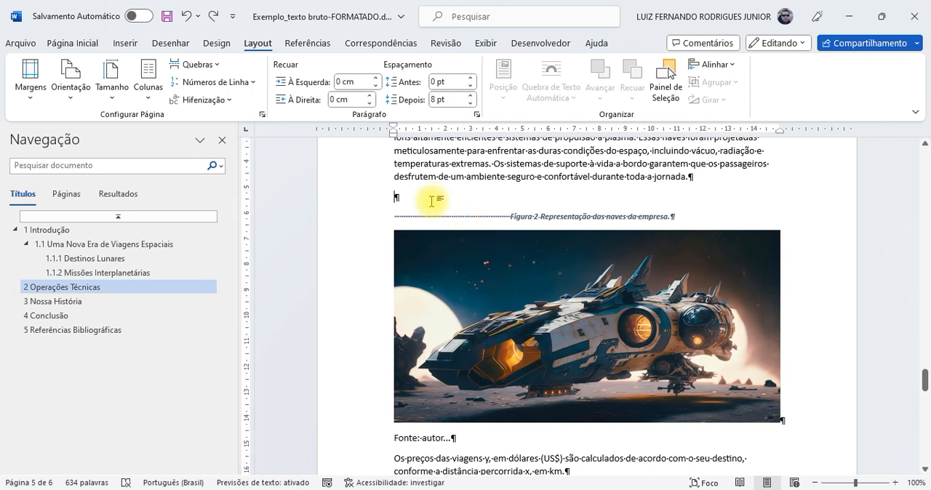
click(71, 79)
click(99, 157)
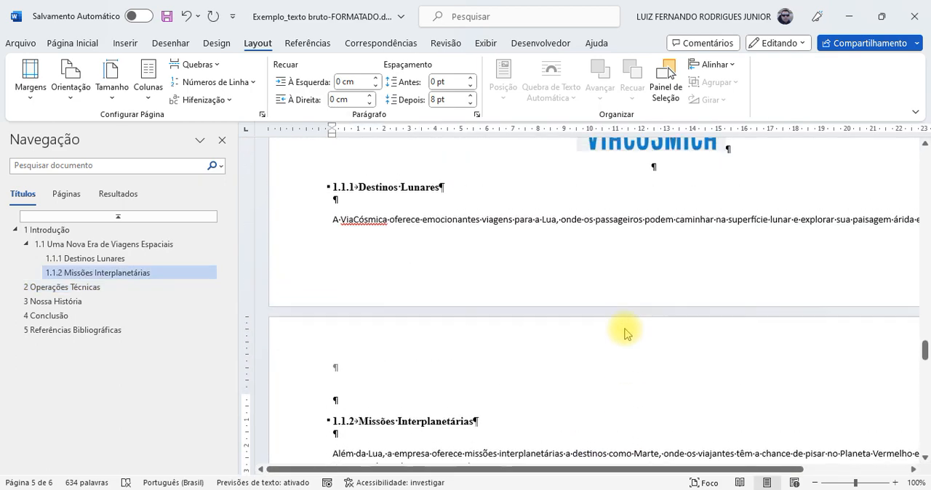
scroll(625, 329, down, 10)
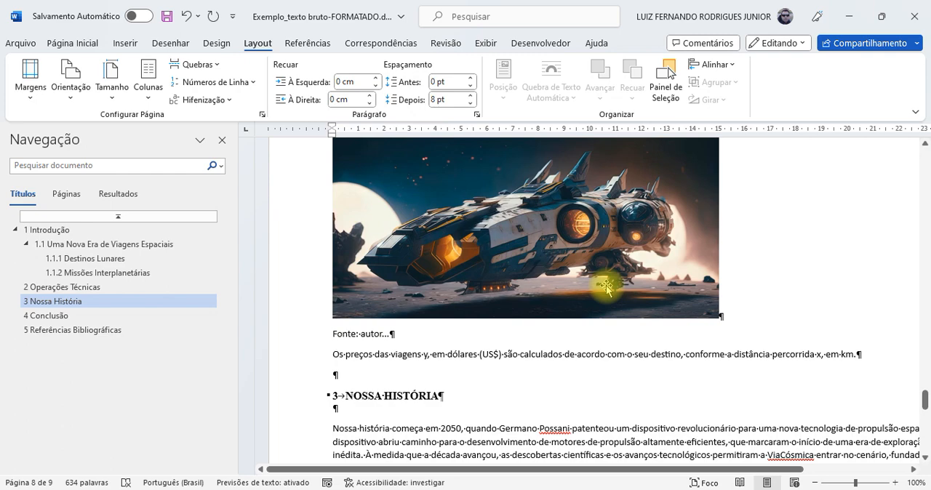
click(188, 20)
Step: Insert a continuous section break at the empty paragraph between the VIACÓSMICA logo and heading 1.1.1 Destinos Lunares
scroll(549, 265, up, 10)
scroll(549, 269, up, 5)
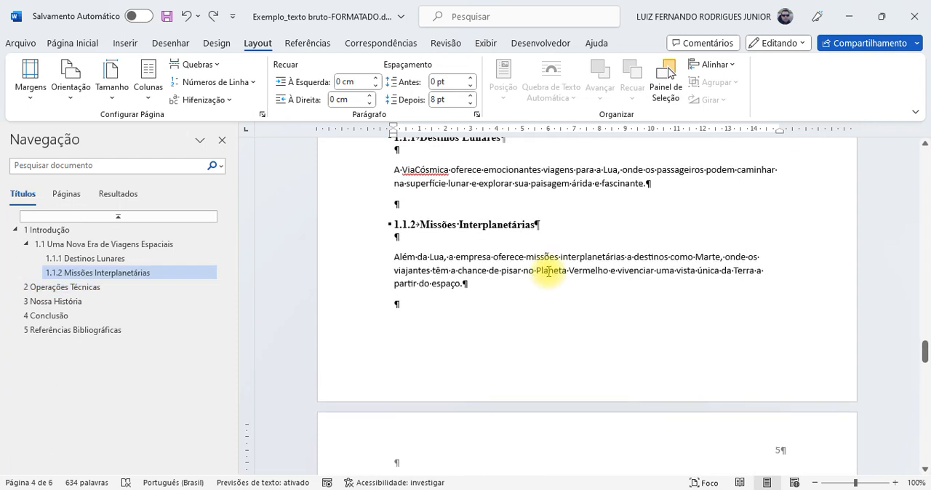
scroll(547, 270, up, 3)
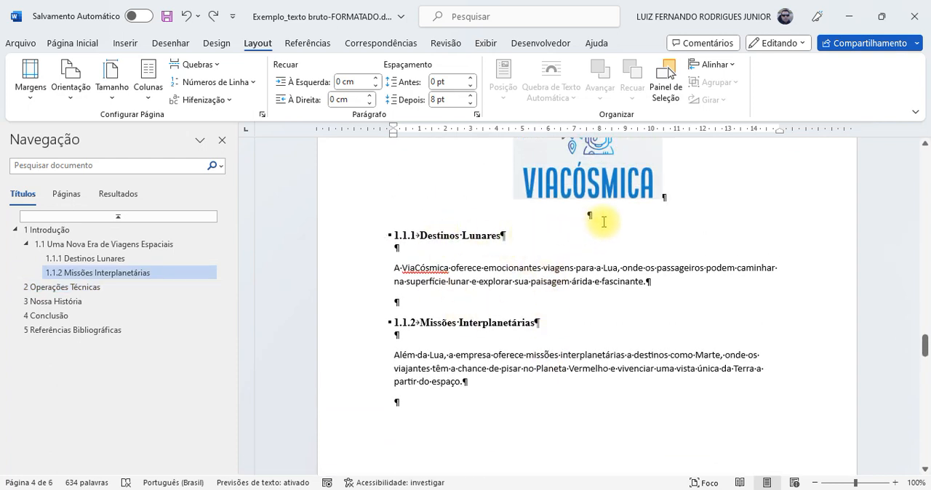
click(603, 216)
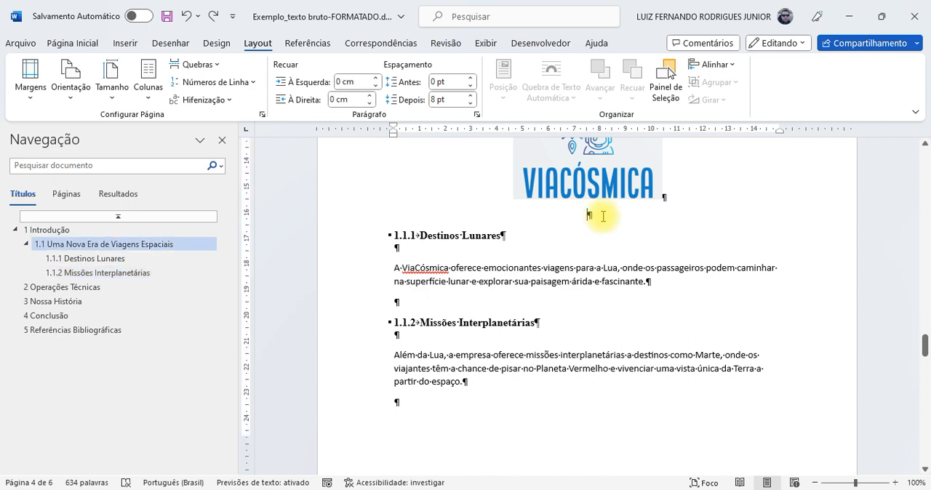
drag(558, 216, 630, 213)
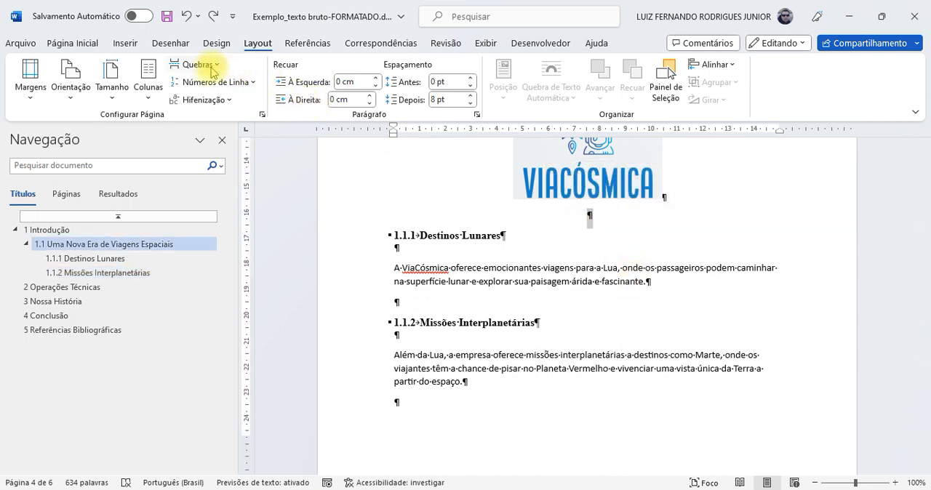
click(253, 45)
click(218, 67)
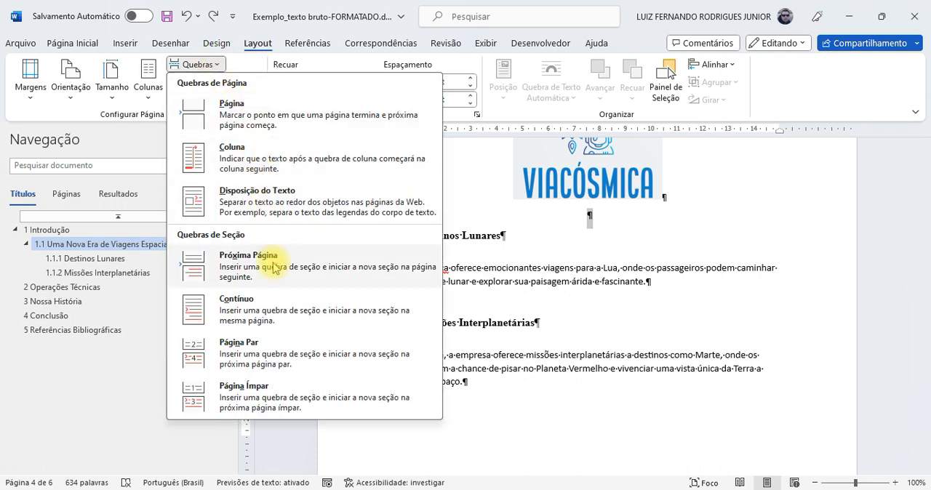
click(282, 306)
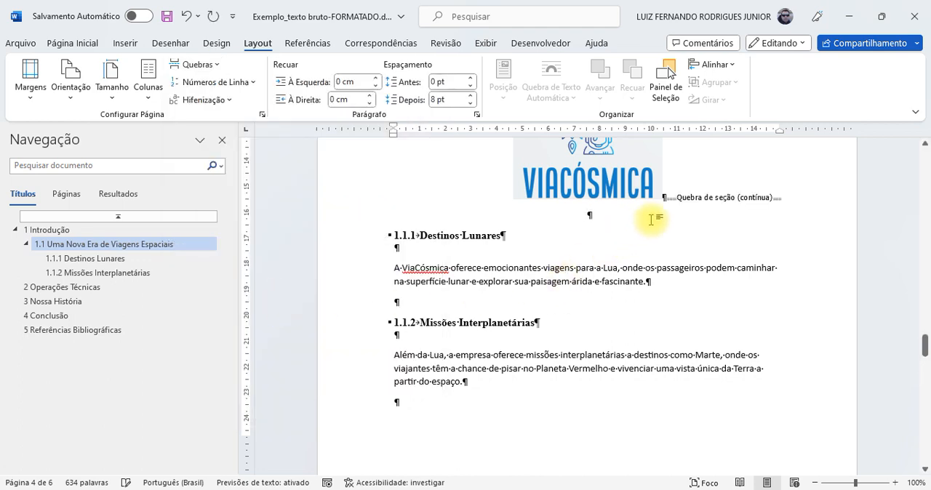
Step: Insert a continuous section break at the empty paragraph after the text of section 1.1.2 Missões Interplanetárias
scroll(616, 225, down, 5)
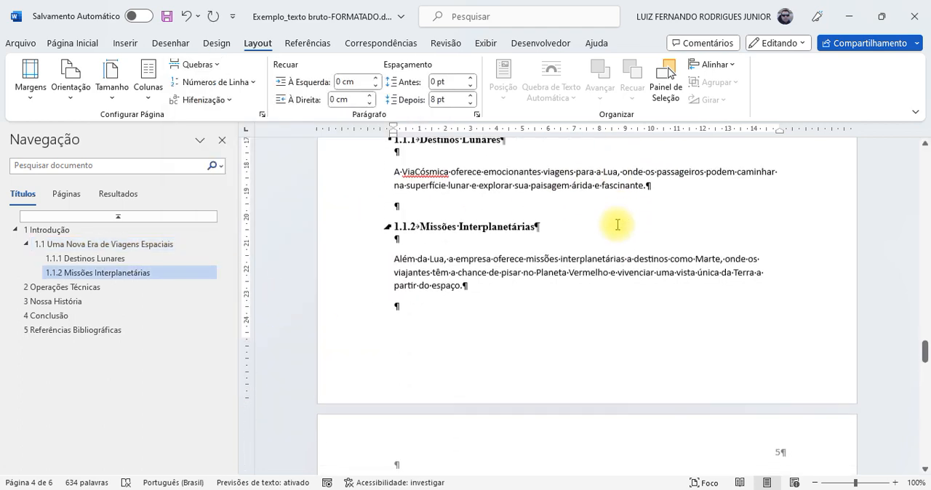
scroll(617, 225, up, 1)
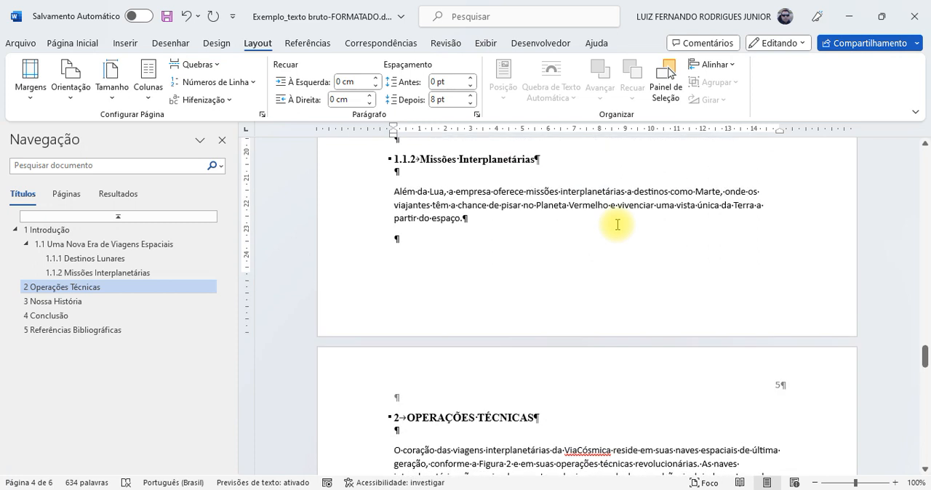
scroll(617, 225, up, 3)
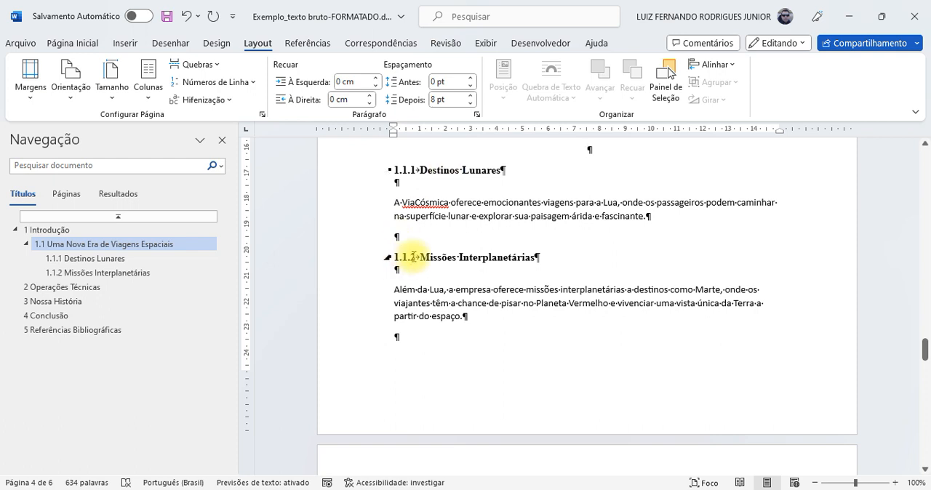
click(435, 340)
mouse_move(397, 336)
mouse_down()
mouse_move(429, 337)
mouse_move(409, 344)
mouse_up()
click(407, 339)
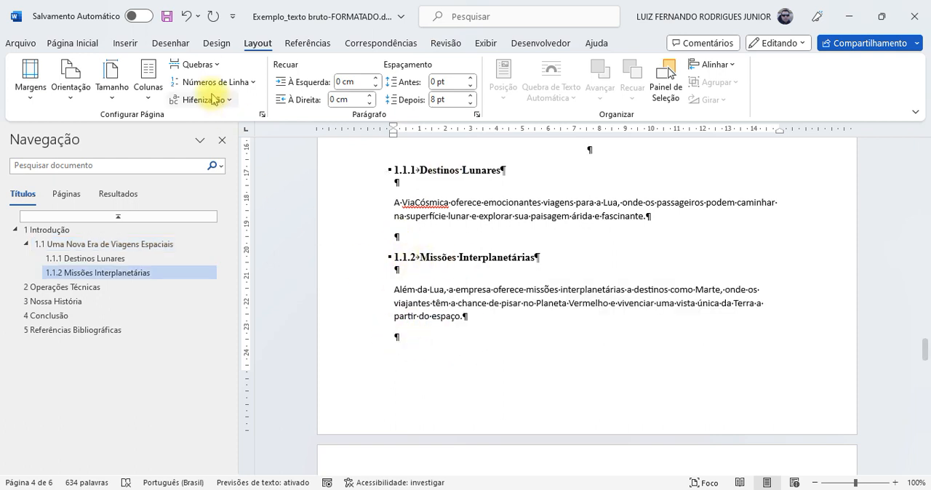
click(198, 64)
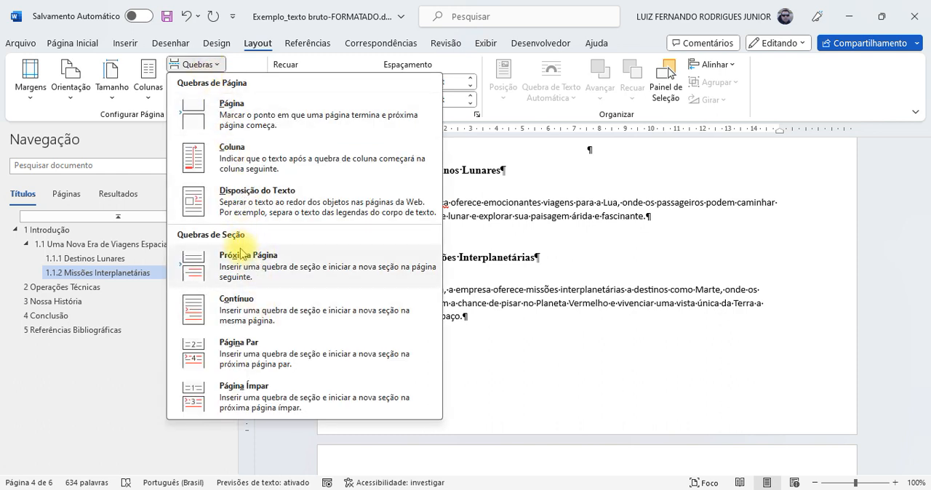
click(253, 311)
Step: Add an empty paragraph before each continuous section break, after the 1.1.2 text and after the VIACÓSMICA logo
scroll(557, 297, up, 1)
click(464, 349)
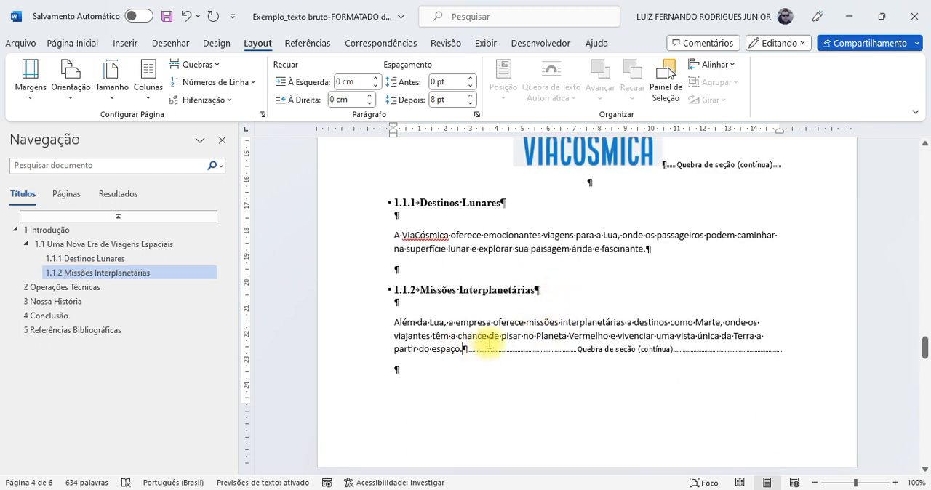
key(Return)
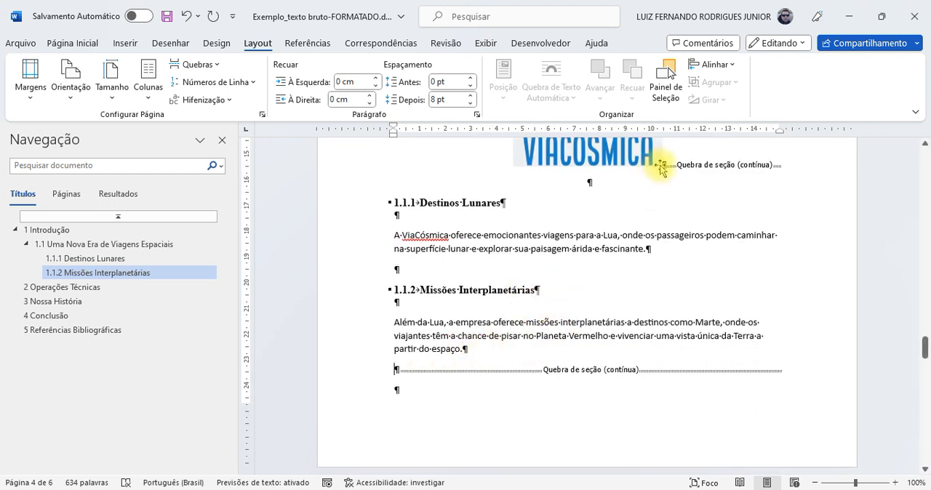
key(Return)
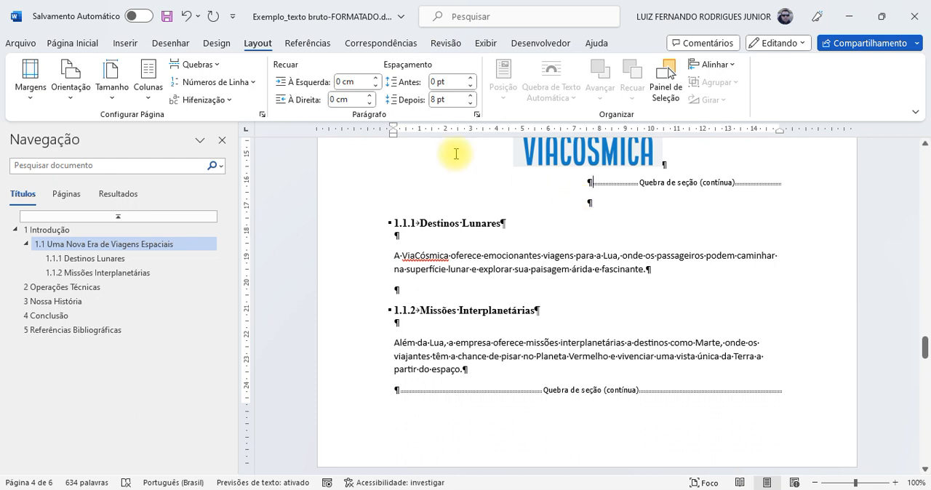
Step: Hide the paragraph marks and other formatting symbols, and show them again
click(84, 44)
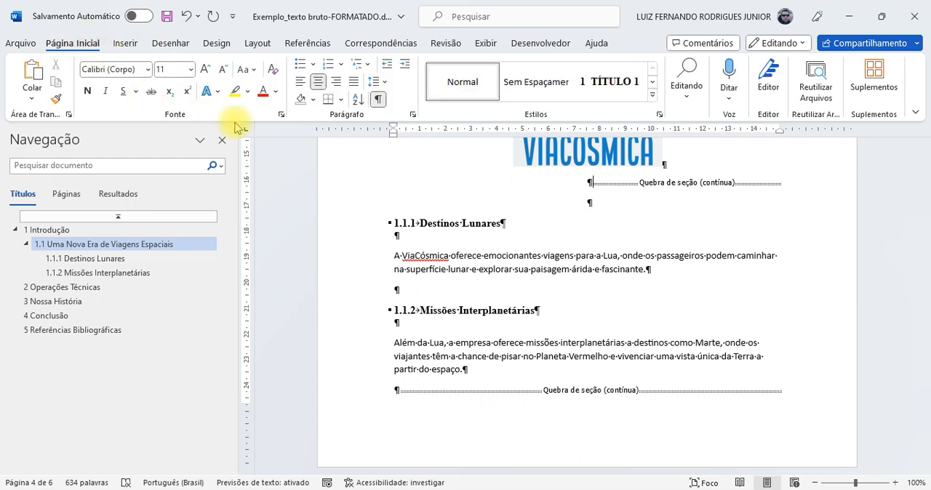
click(377, 102)
click(378, 102)
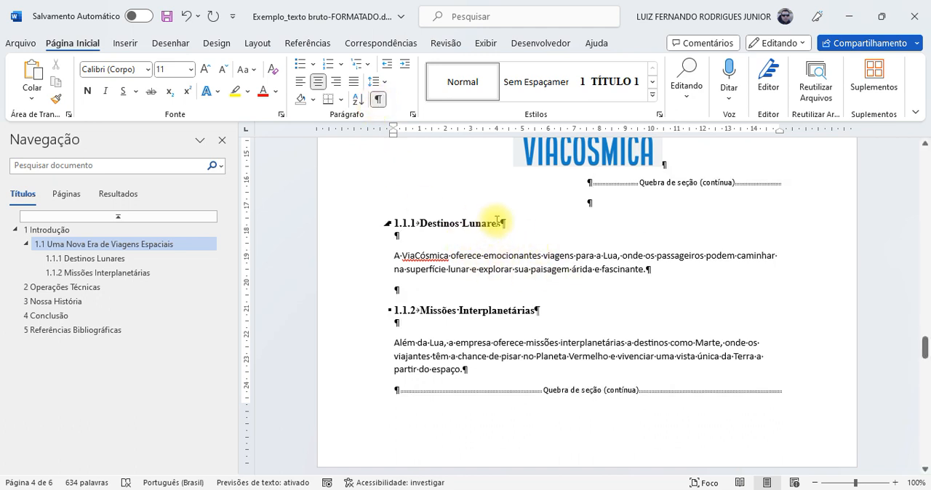
click(378, 99)
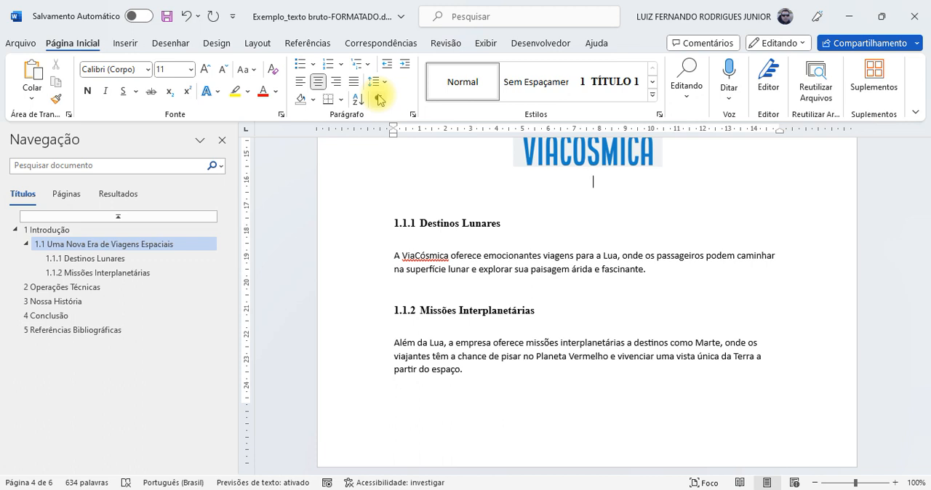
click(378, 98)
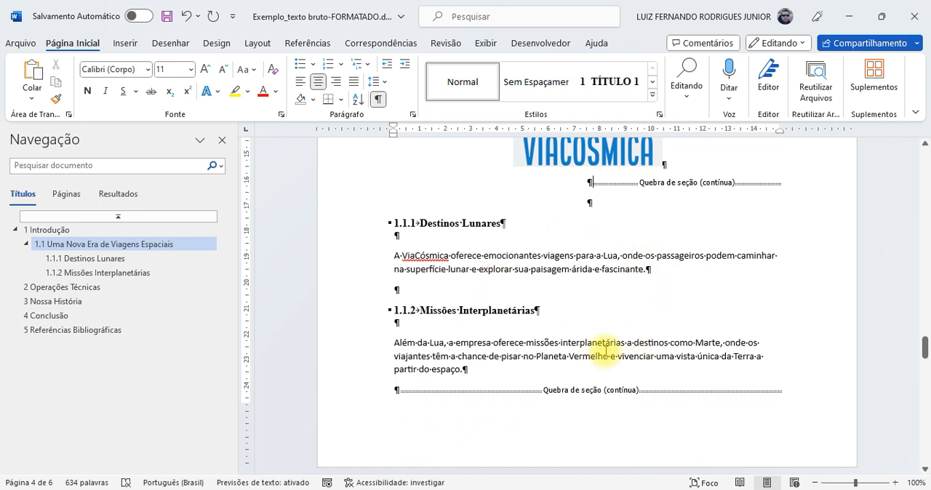
Step: Lay out the section containing 1.1.1 Destinos Lunares and 1.1.2 Missões Interplanetárias in two columns and check the result
click(600, 267)
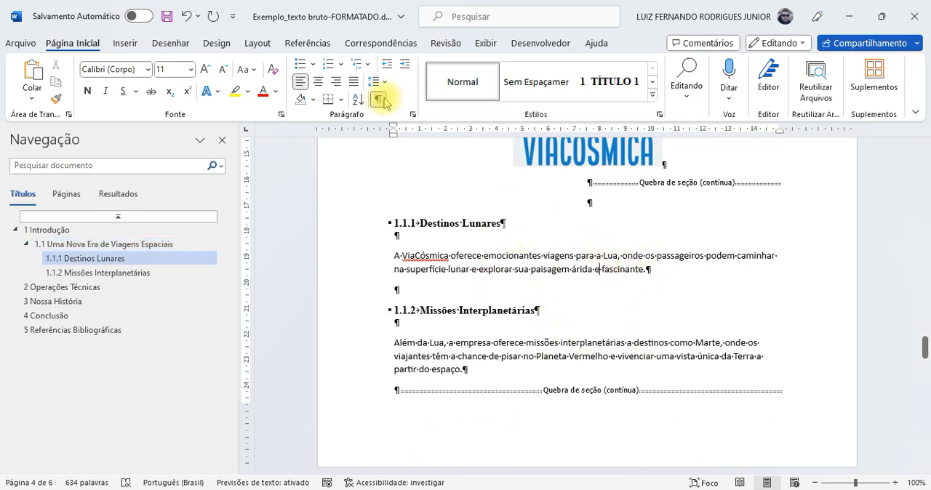
click(255, 44)
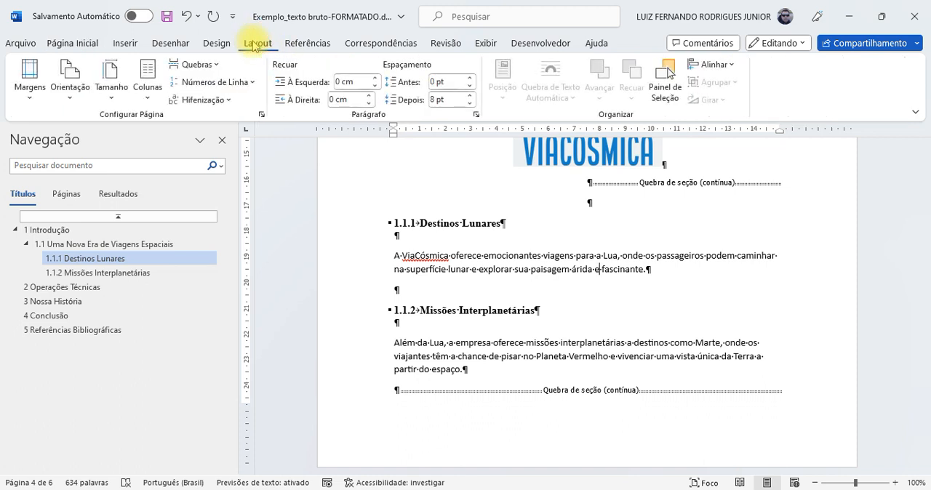
click(146, 87)
click(157, 156)
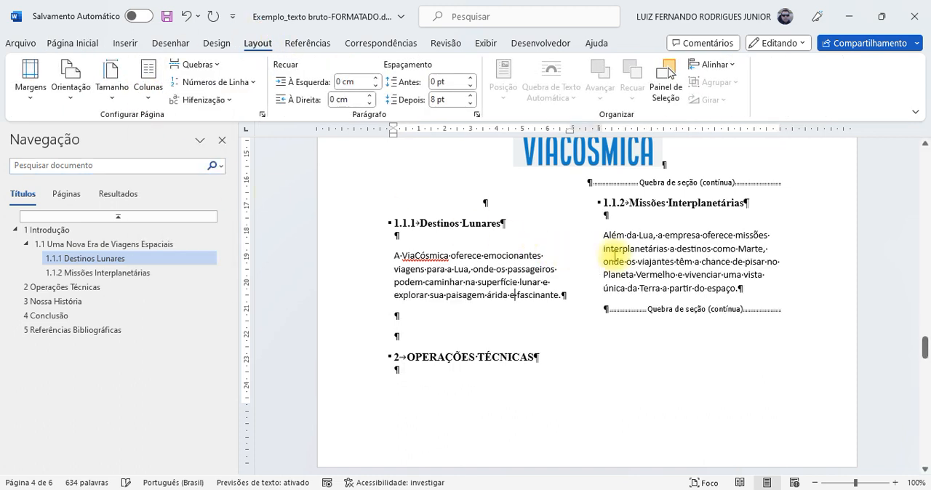
scroll(615, 256, up, 1)
scroll(615, 254, down, 2)
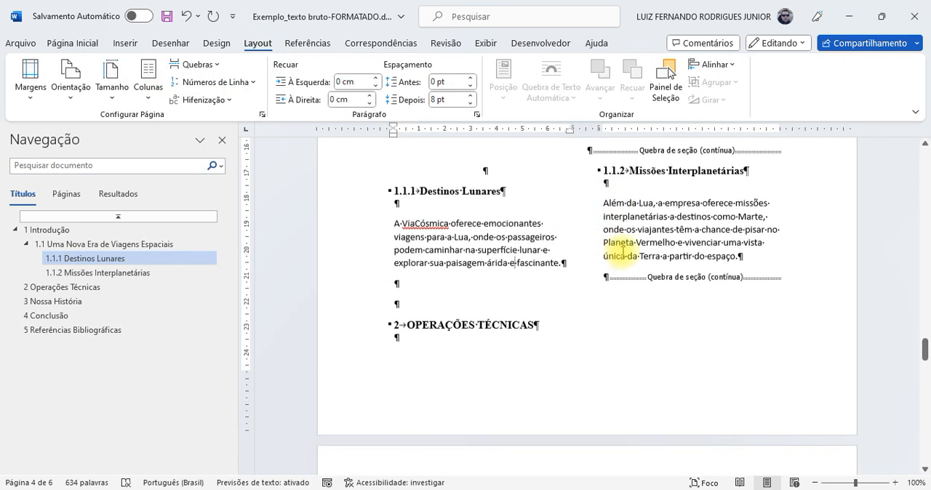
scroll(705, 224, up, 1)
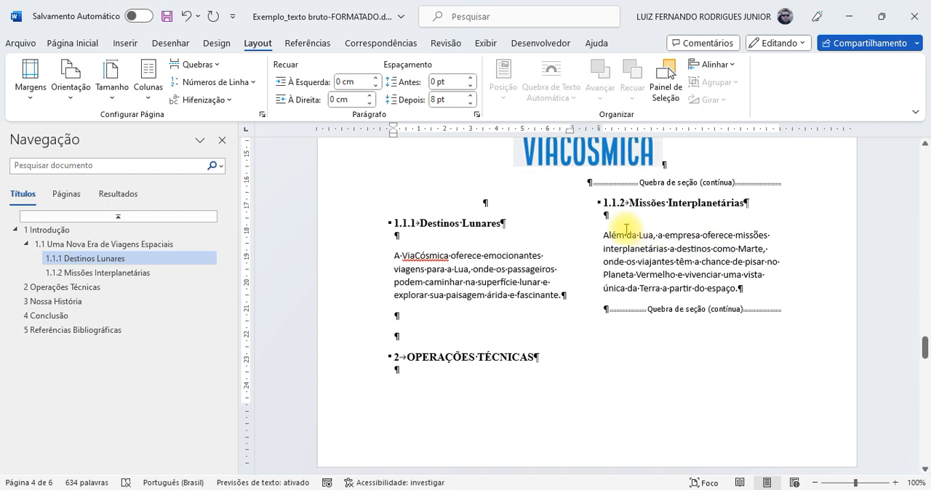
Step: Add one empty paragraph above heading 1.1.1 Destinos Lunares and two above 1.1.2 Missões Interplanetárias to align the two column headings
click(538, 199)
key(Return)
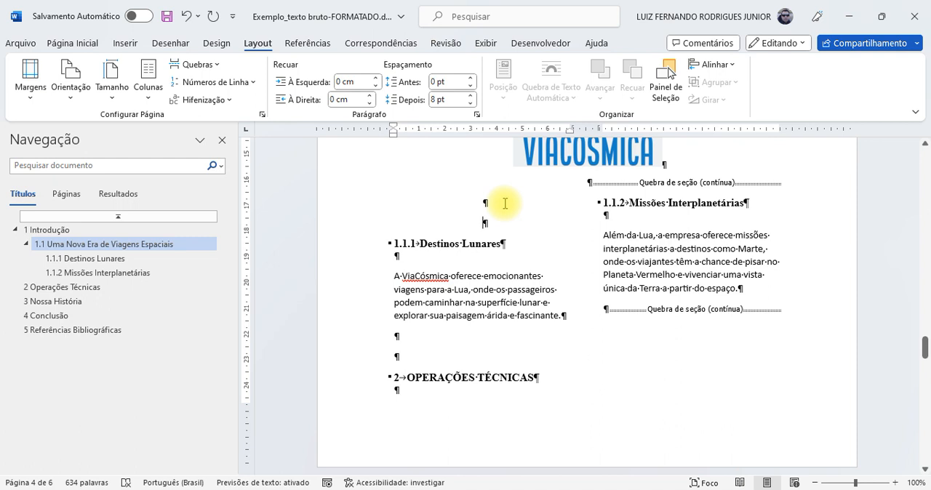
click(439, 338)
key(Return)
key(Return)
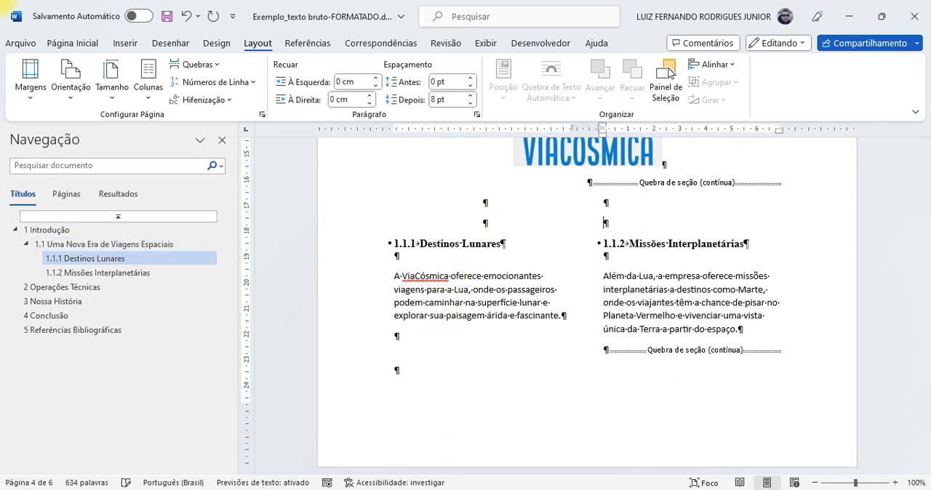
Step: Examine the column layout around the section breaks, from the VIACÓSMICA logo through sections 2 and 3
scroll(609, 272, down, 1)
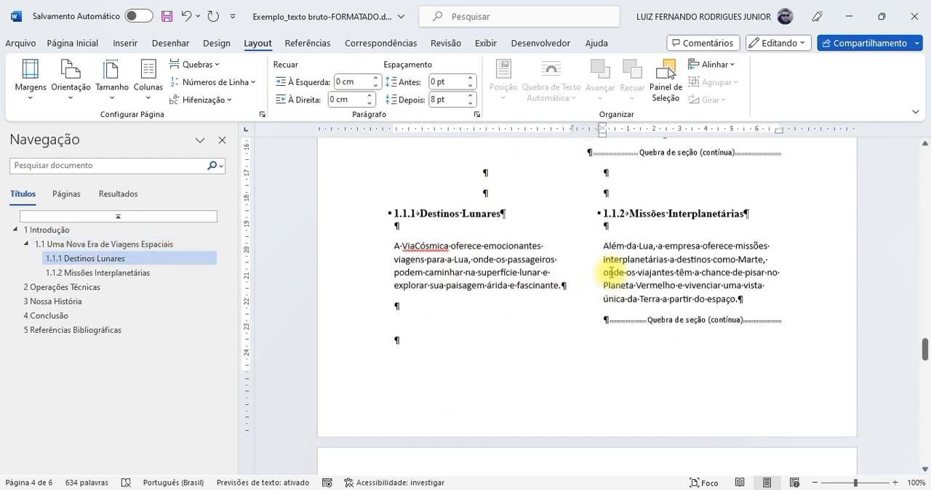
scroll(639, 218, down, 8)
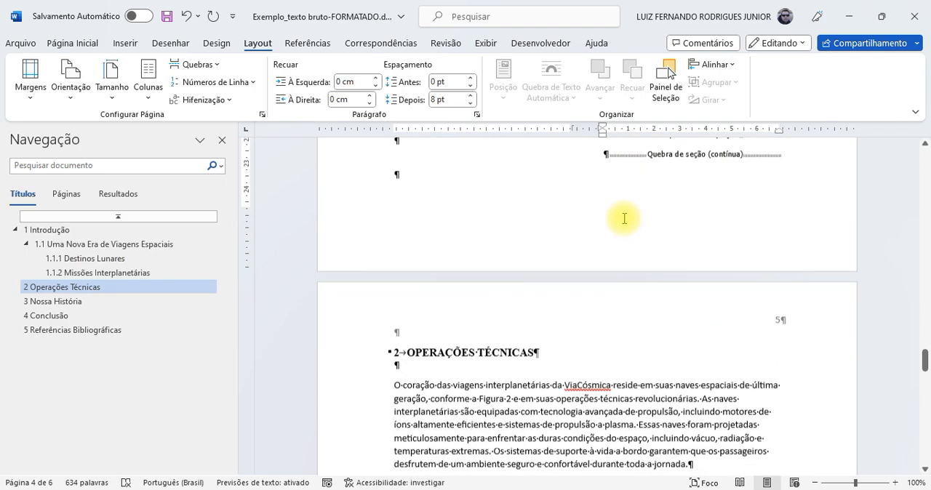
scroll(559, 271, down, 6)
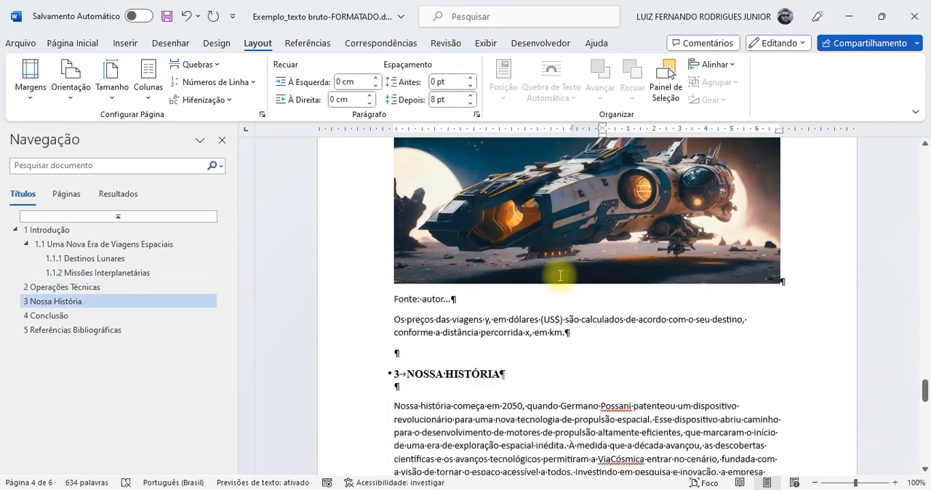
scroll(560, 274, up, 6)
scroll(560, 275, up, 12)
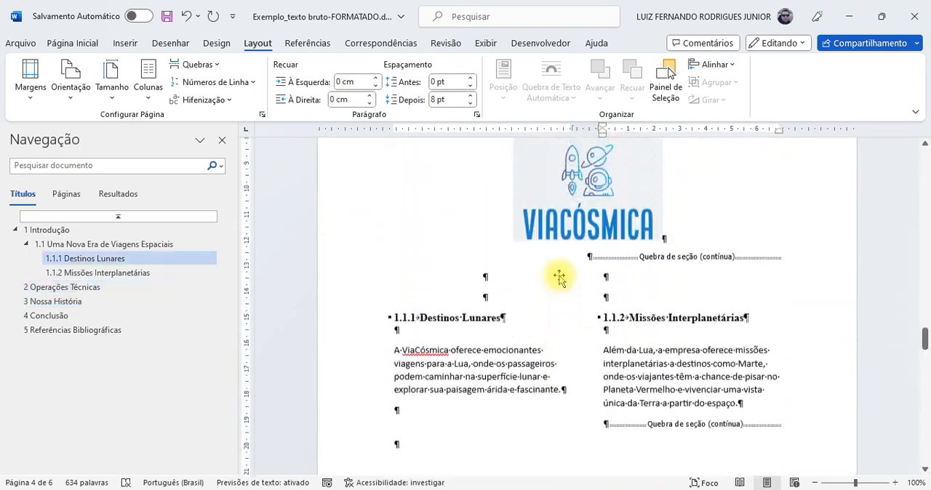
scroll(560, 275, down, 10)
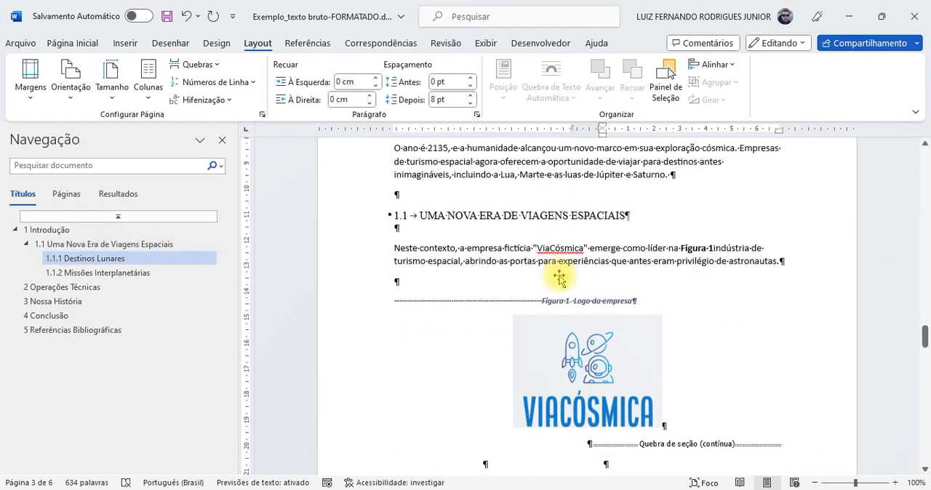
scroll(613, 332, down, 3)
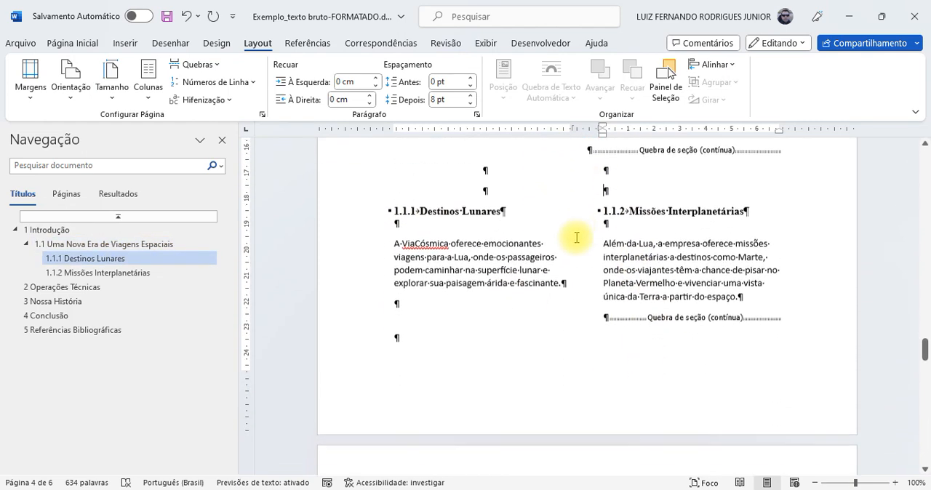
scroll(624, 222, down, 3)
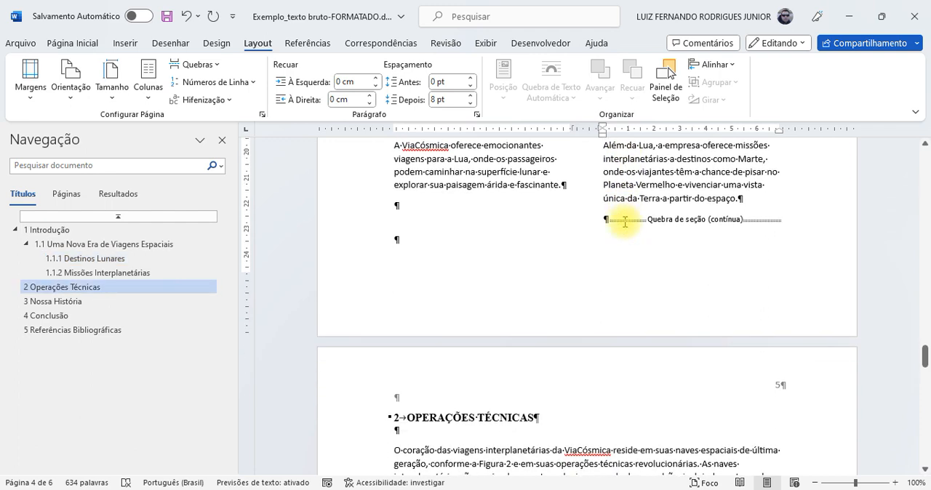
scroll(625, 222, down, 3)
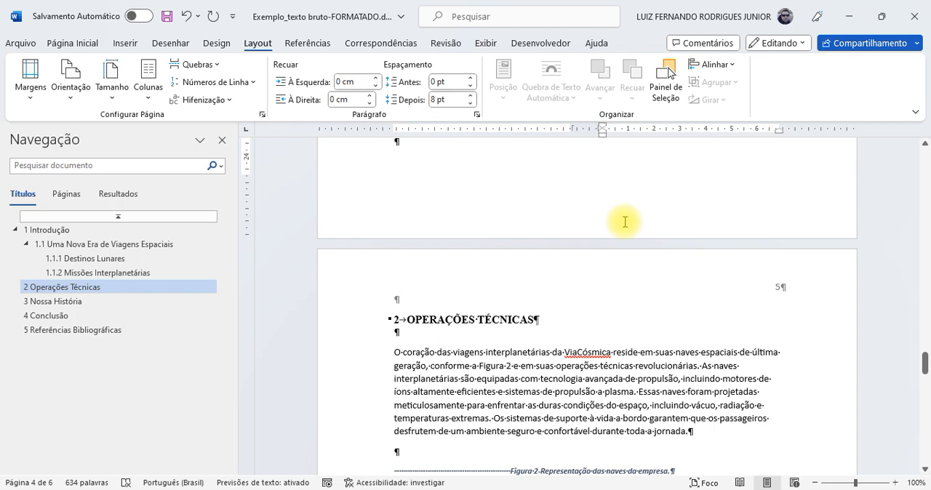
scroll(624, 222, down, 1)
scroll(625, 226, down, 1)
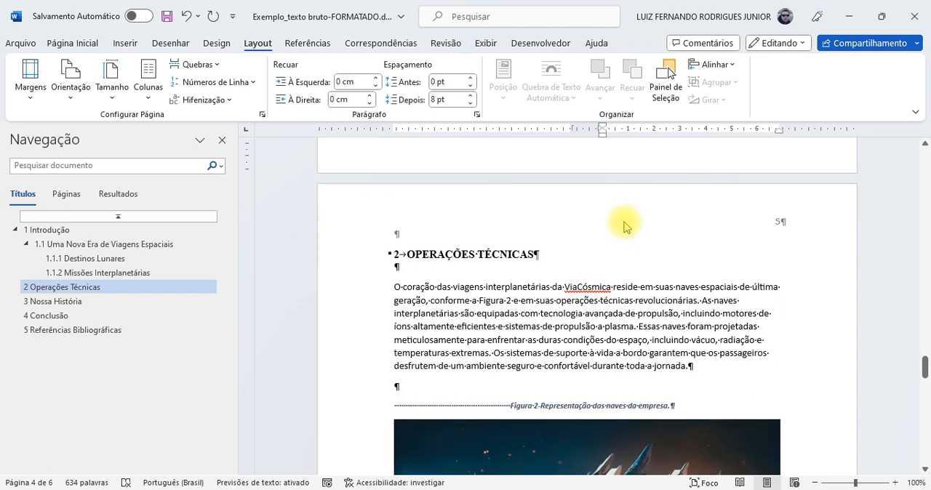
scroll(624, 222, down, 5)
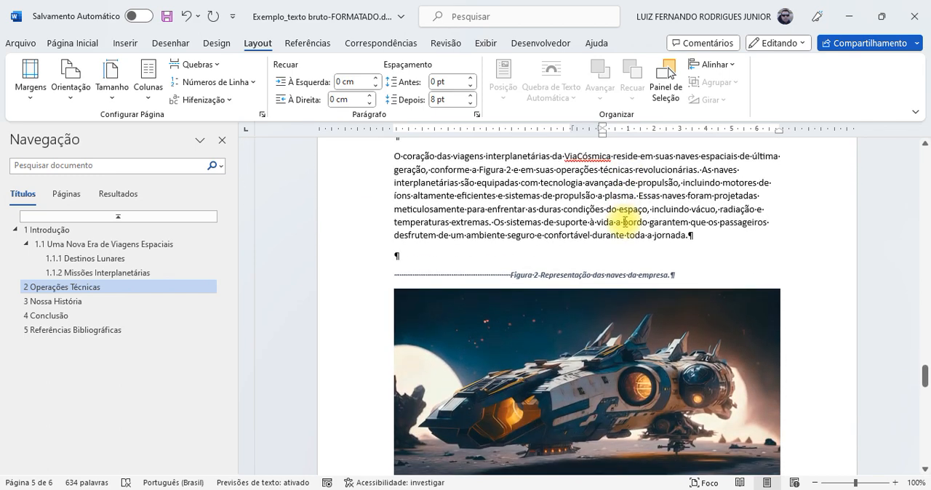
scroll(625, 222, up, 3)
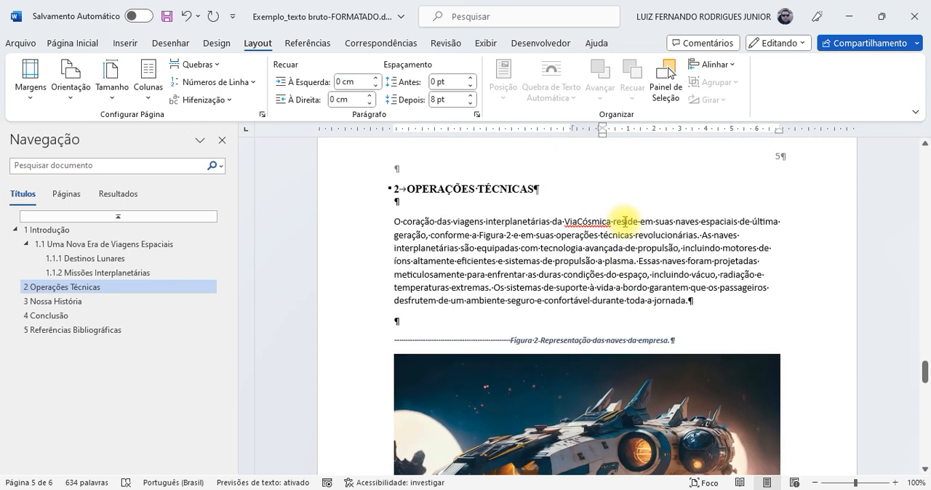
scroll(625, 222, down, 1)
scroll(625, 221, down, 1)
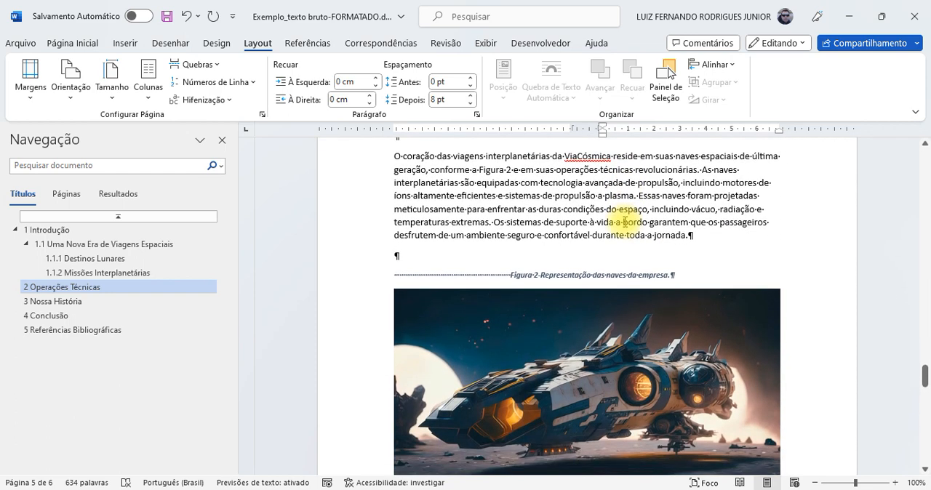
Step: Insert a continuous section break before the Figure 2 caption, placing the break on its own paragraph after the Operações Técnicas text
click(441, 257)
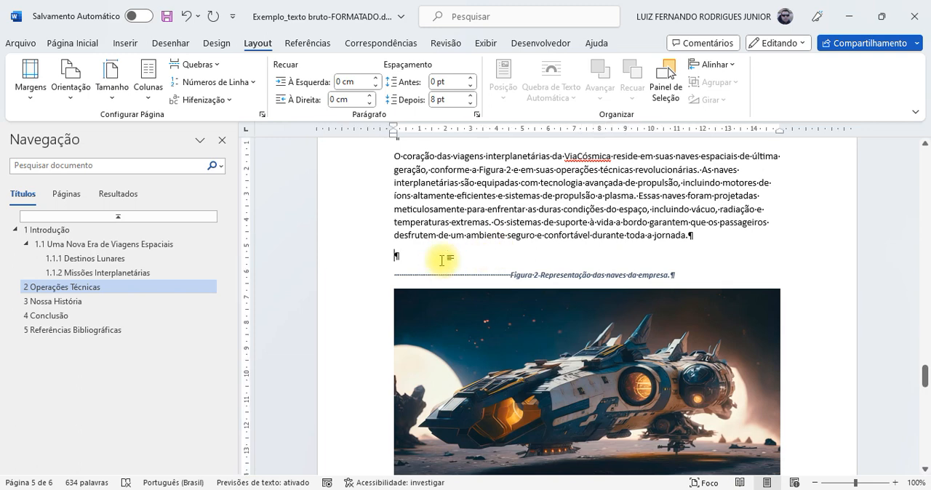
scroll(465, 249, down, 5)
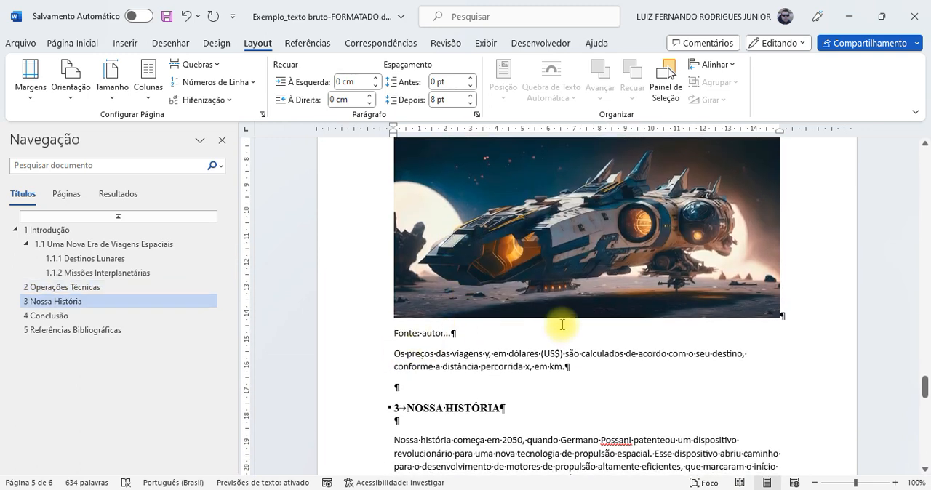
scroll(562, 324, up, 3)
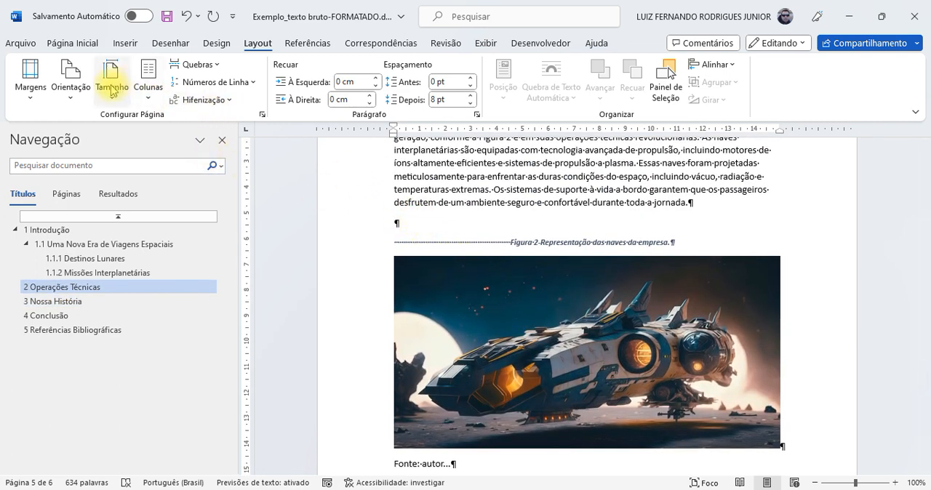
click(192, 64)
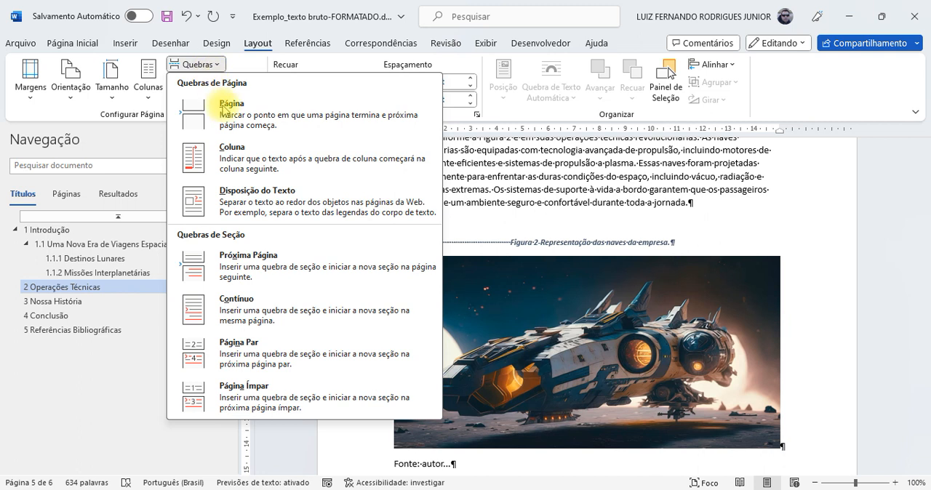
click(238, 307)
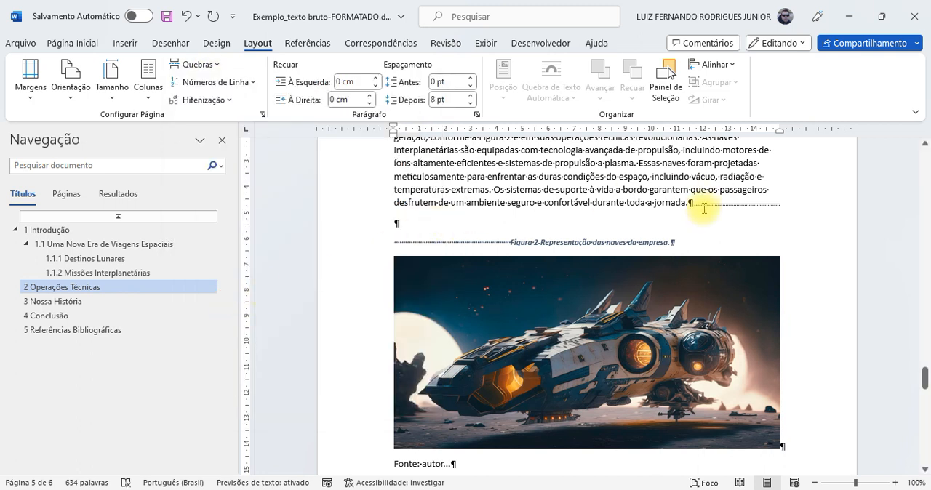
key(Return)
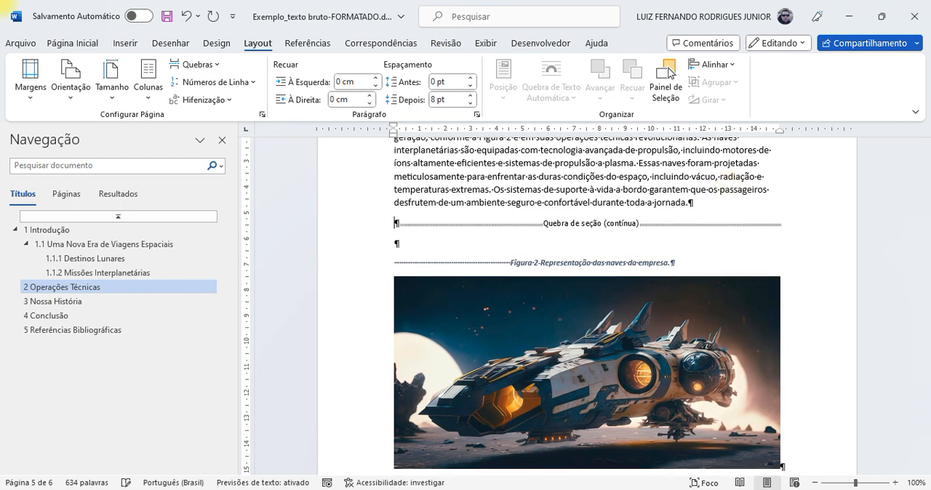
Step: Insert a continuous section break on its own paragraph after the "Fonte: autor..." line below Figure 2
scroll(555, 222, down, 5)
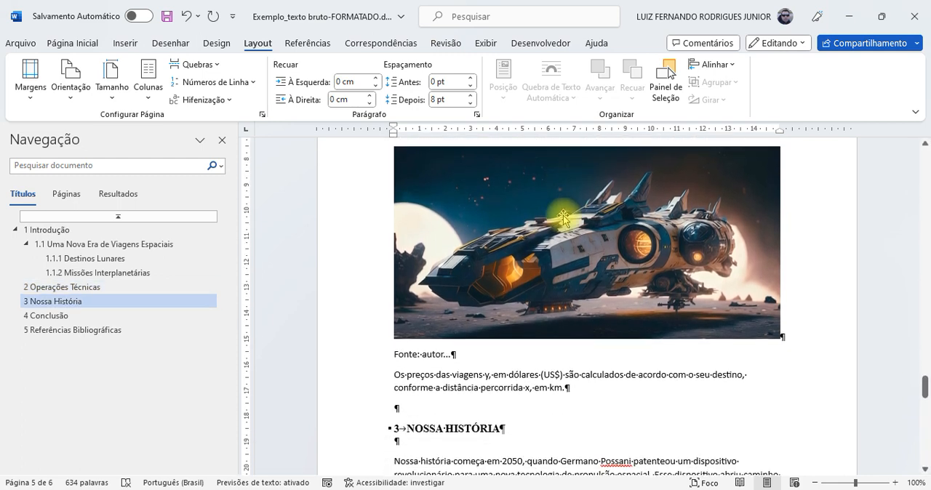
click(503, 289)
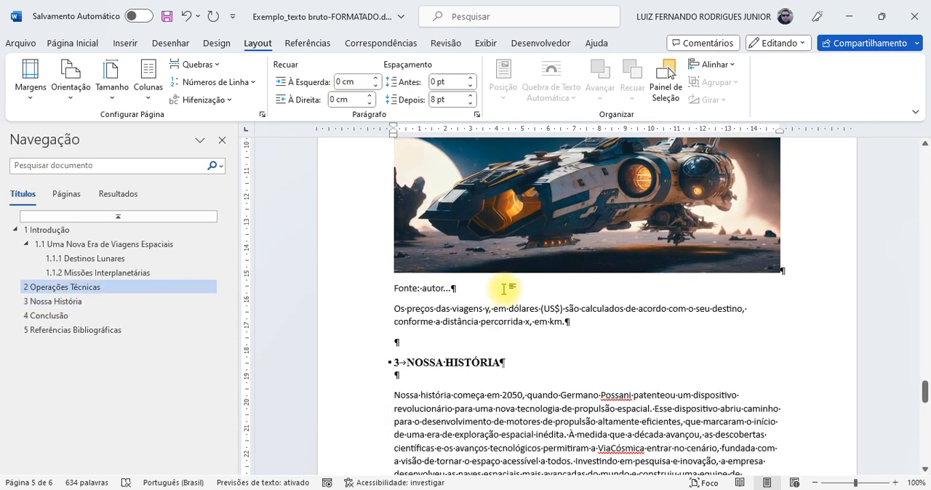
key(Return)
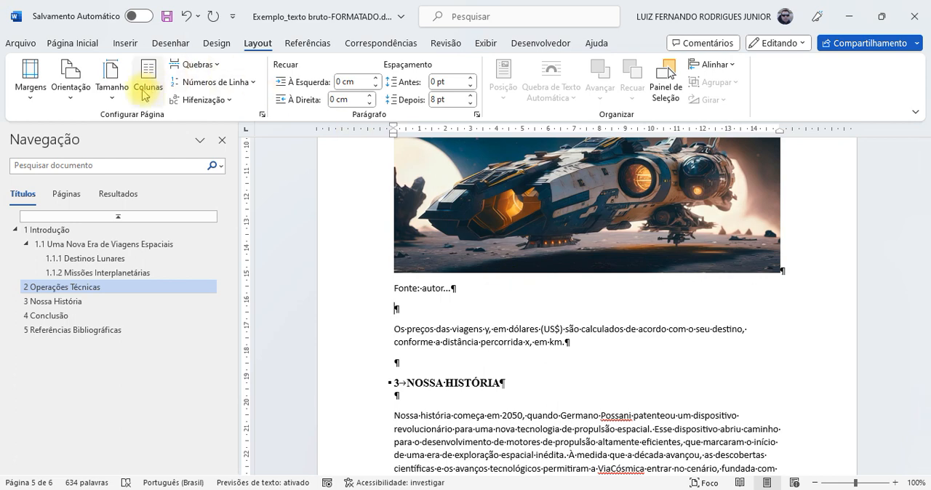
click(192, 71)
click(235, 299)
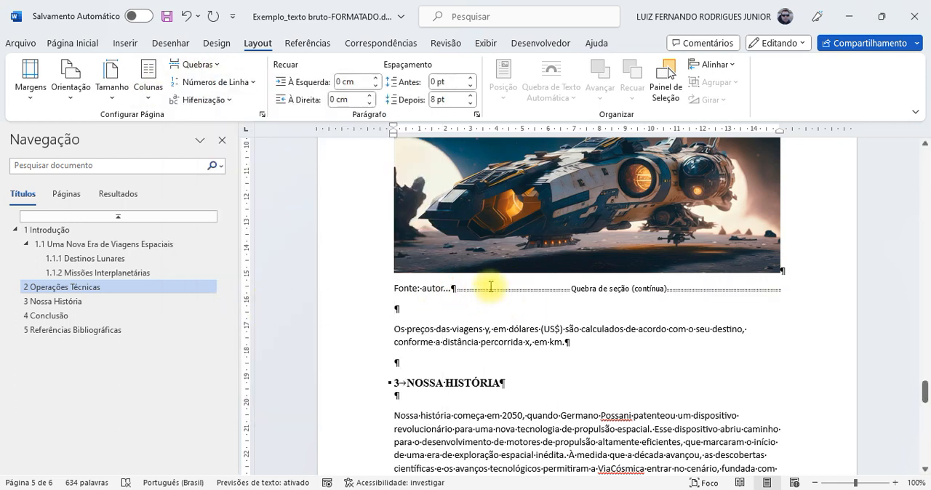
key(Return)
Step: Set the section containing Figure 2 to landscape orientation
scroll(565, 279, up, 5)
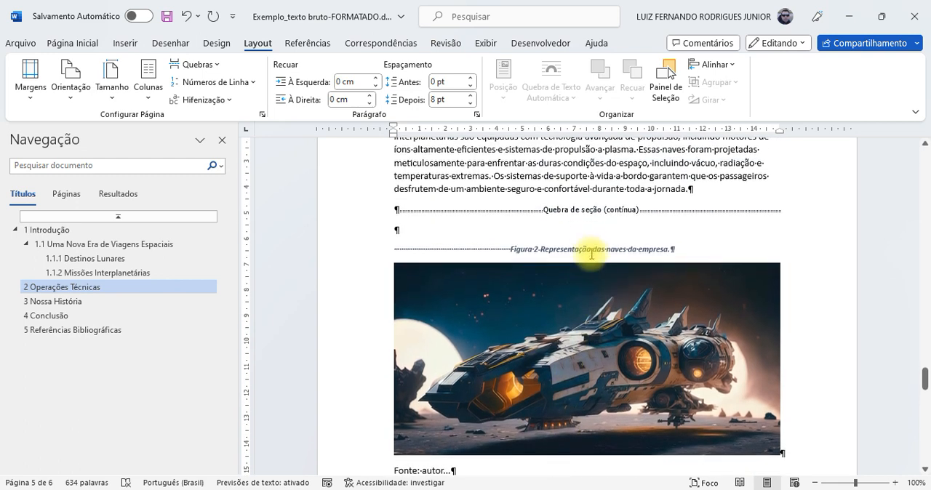
scroll(634, 304, down, 2)
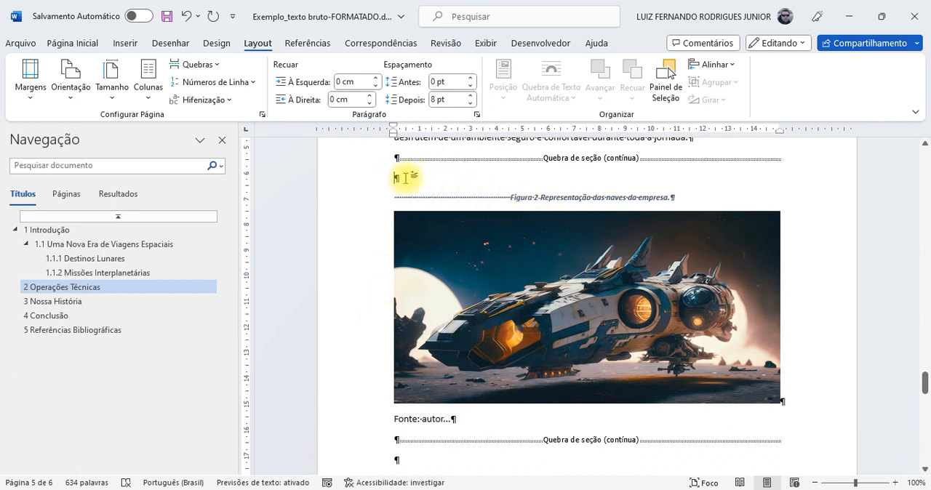
click(75, 100)
click(101, 159)
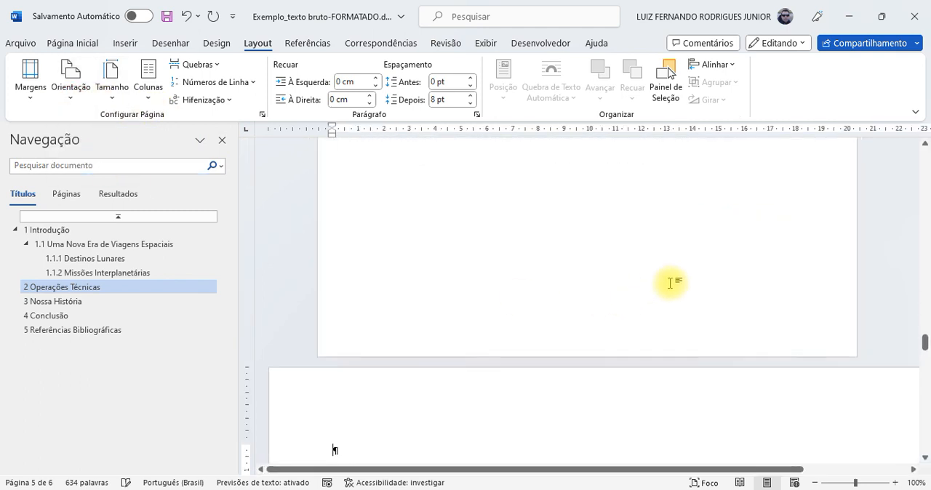
Step: Examine the page orientation and section breaks before, within and after the Figure 2 section, including the two-column page
scroll(670, 283, down, 6)
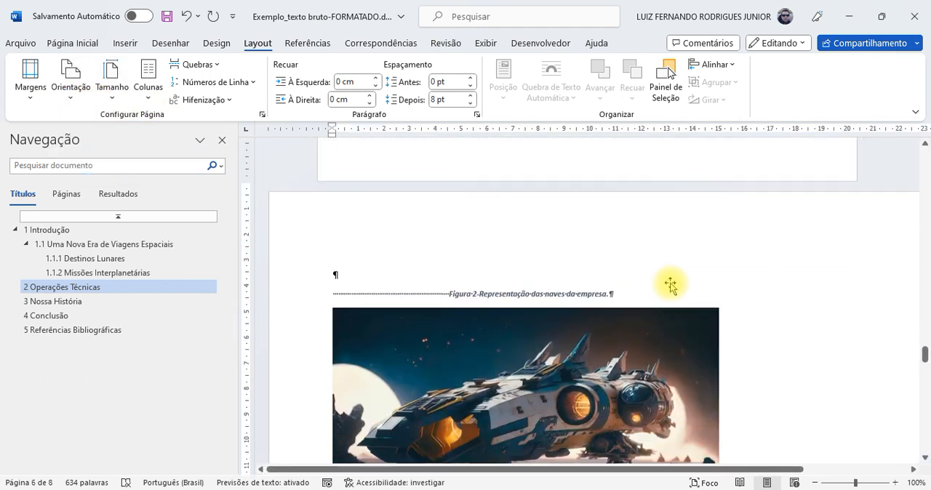
scroll(671, 283, down, 5)
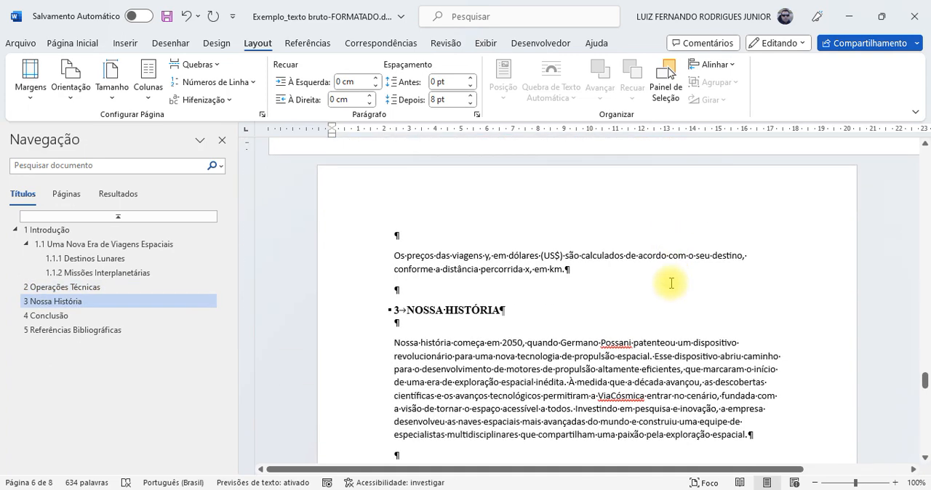
scroll(670, 283, up, 7)
scroll(670, 282, up, 7)
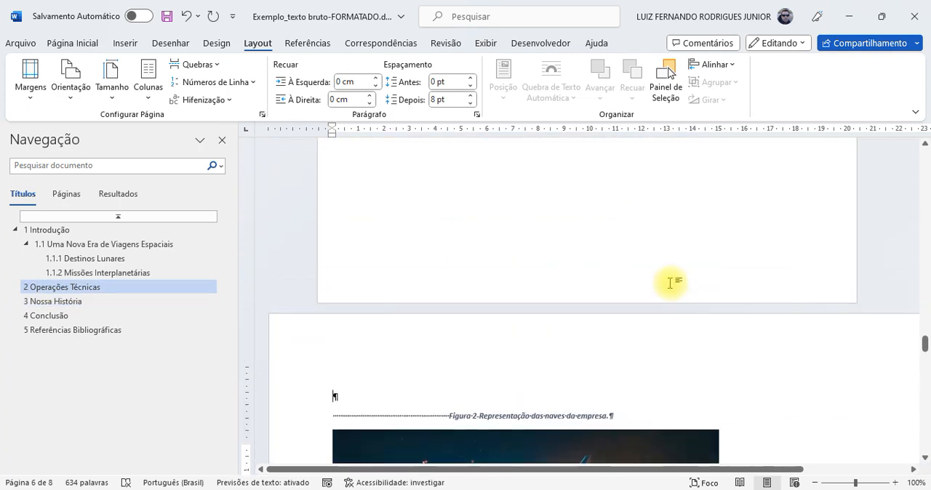
scroll(670, 283, up, 7)
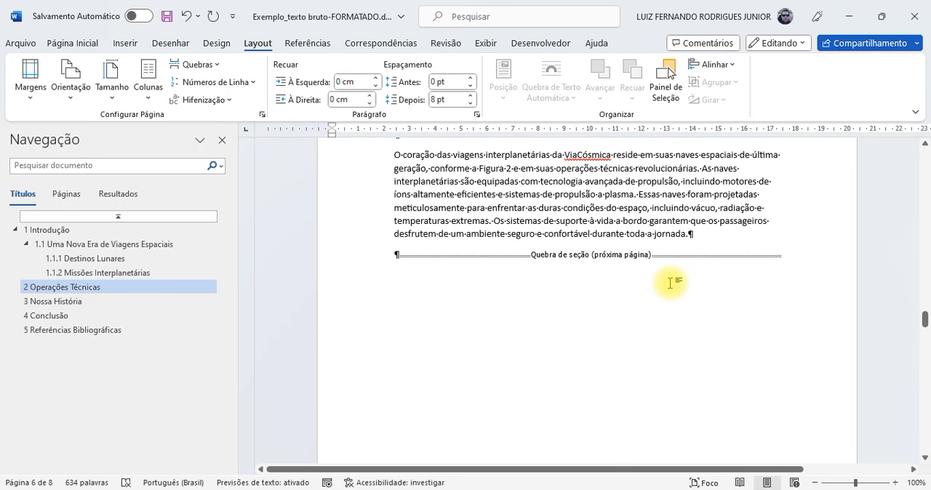
scroll(670, 282, down, 2)
scroll(670, 283, up, 8)
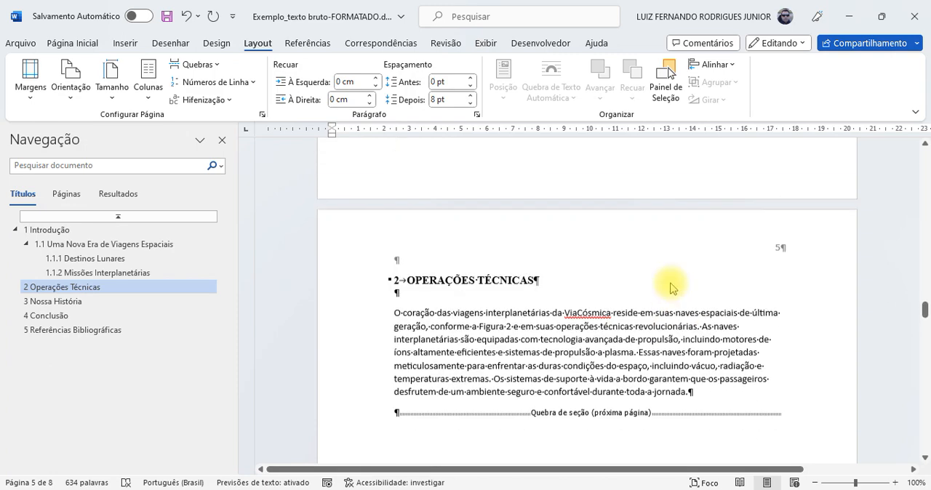
scroll(670, 283, down, 8)
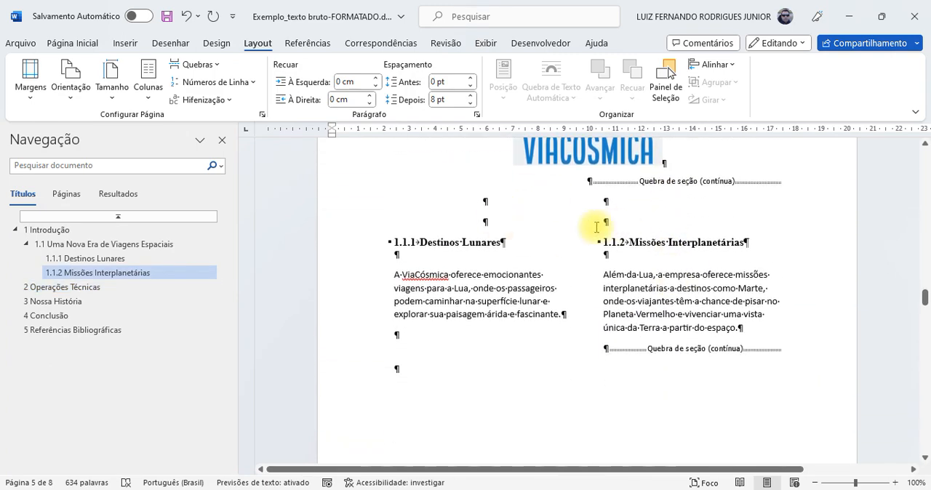
scroll(629, 240, down, 10)
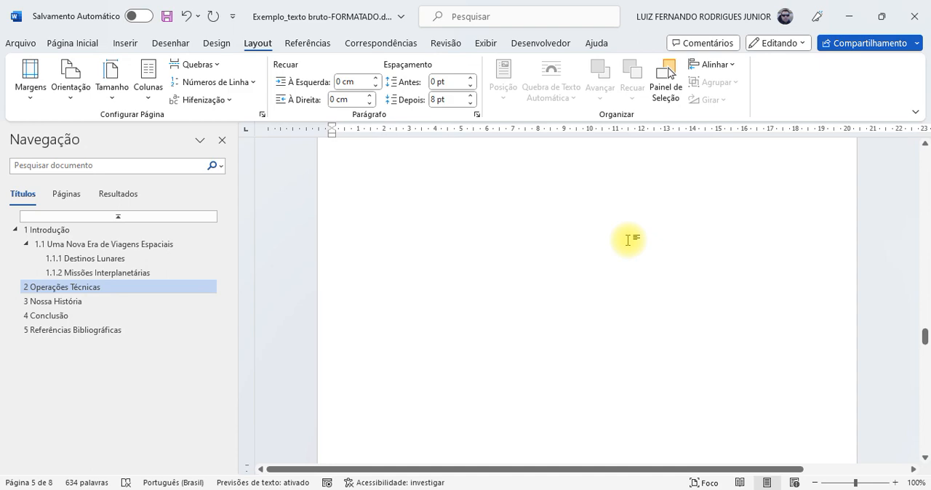
scroll(632, 238, down, 4)
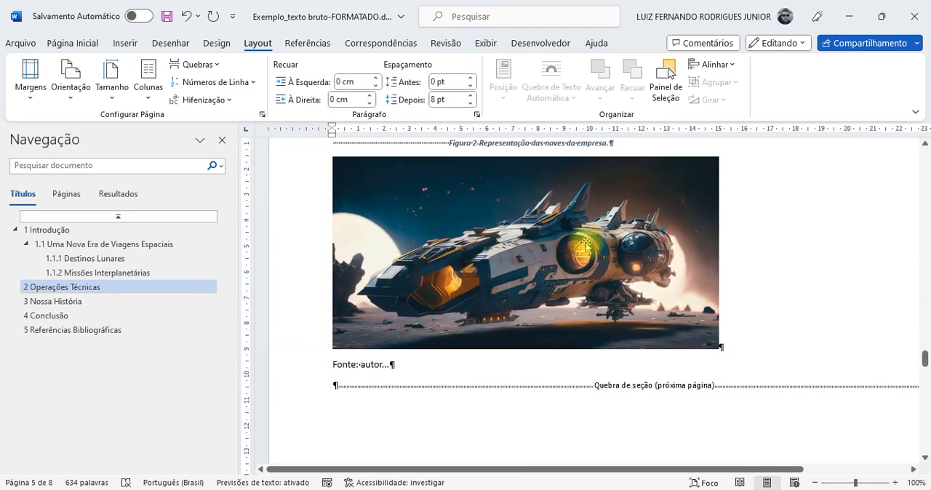
Step: Enlarge the Figure 2 spaceship picture proportionally to about 22.5 cm wide on its landscape page
scroll(613, 240, down, 10)
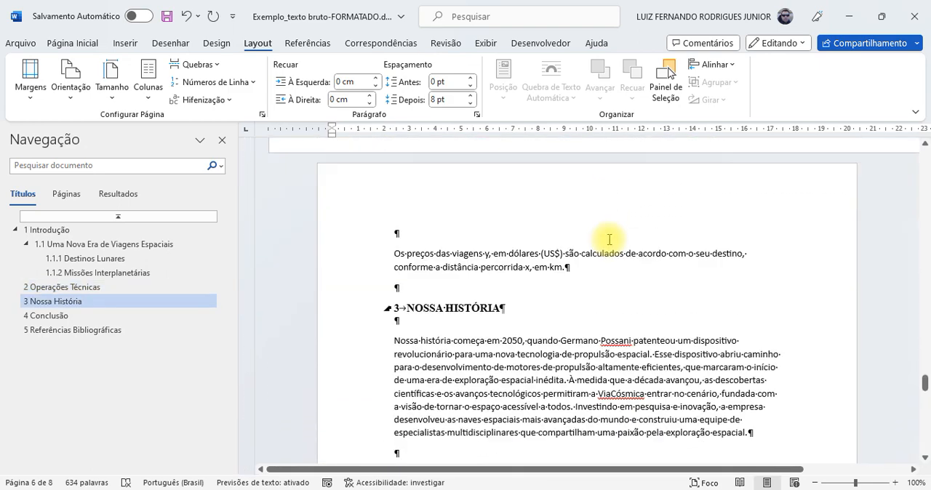
scroll(582, 342, down, 3)
scroll(599, 292, up, 10)
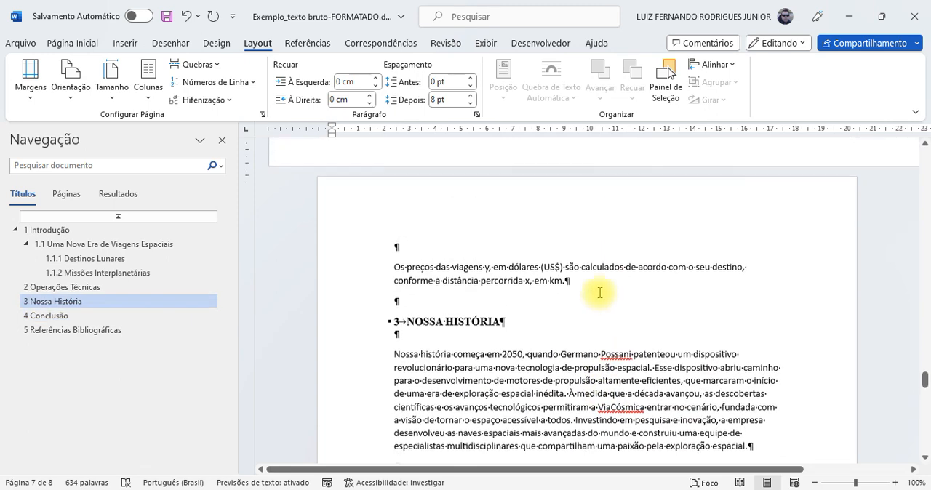
scroll(599, 292, up, 4)
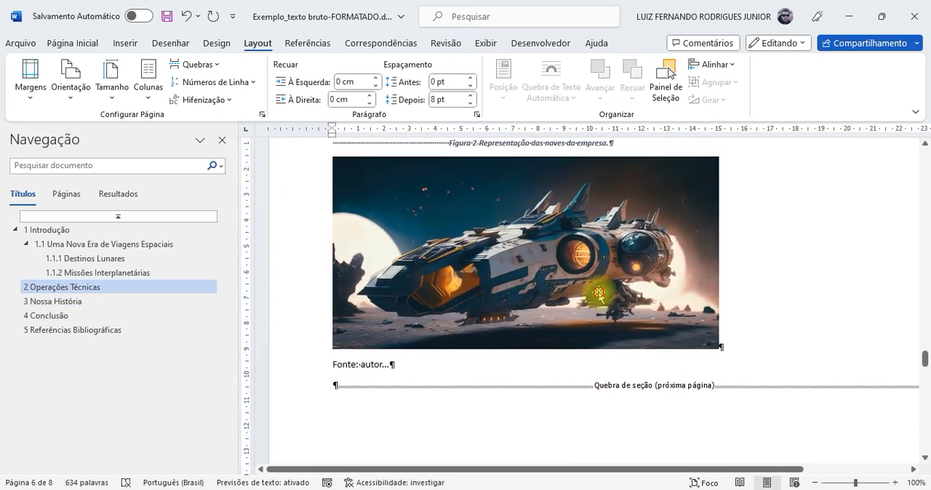
click(599, 295)
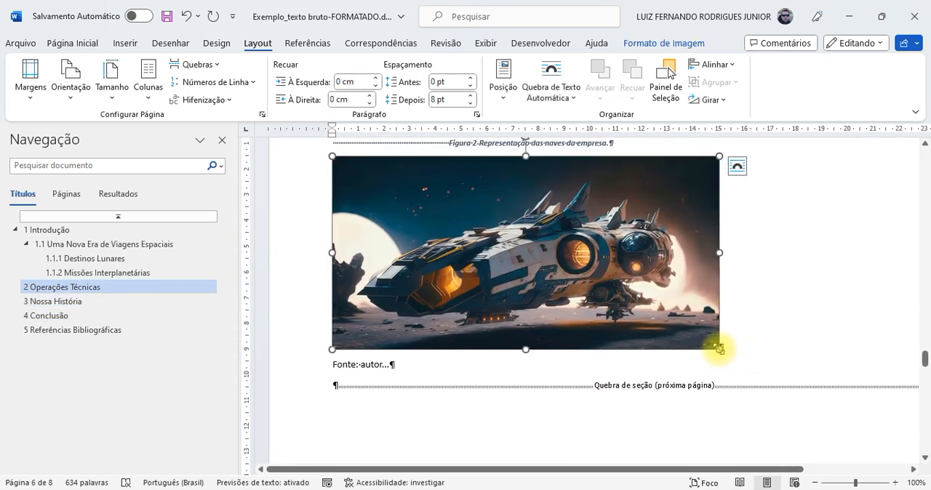
drag(718, 350, 827, 442)
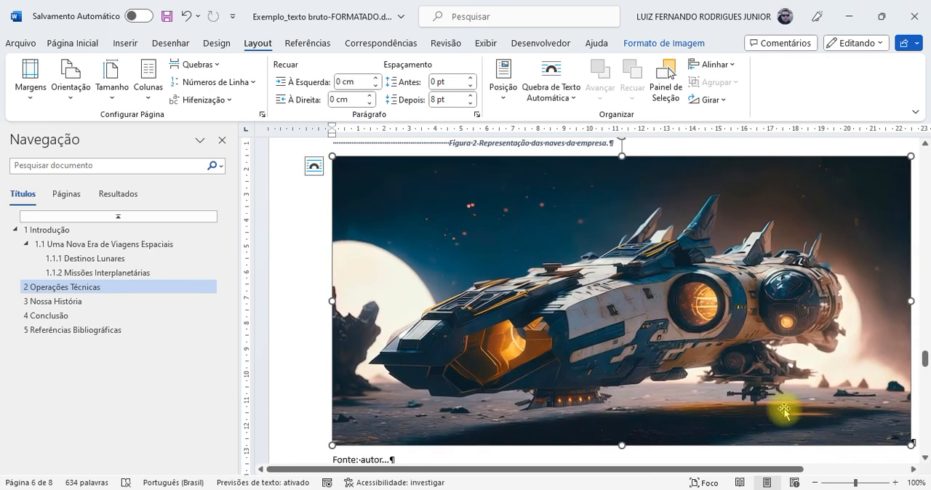
Step: Delete the empty paragraph above the Figure 2 caption on the landscape page
click(815, 482)
click(816, 482)
click(815, 482)
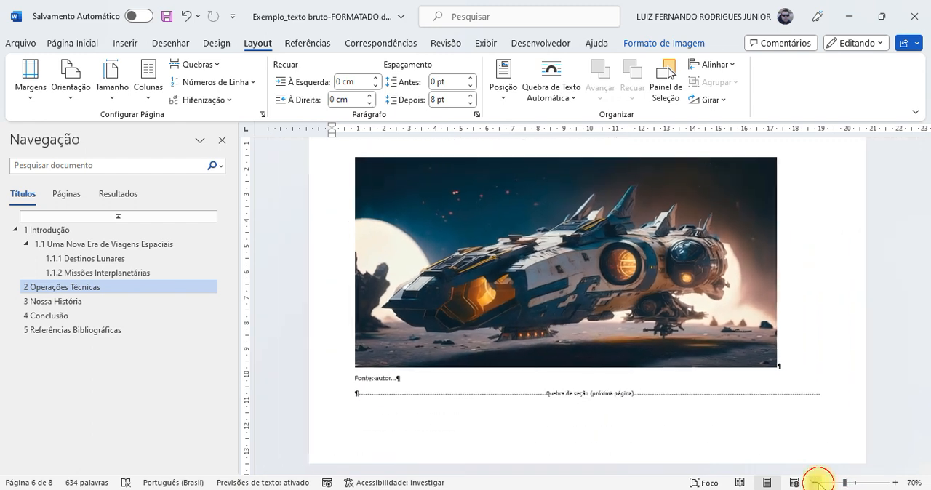
click(764, 307)
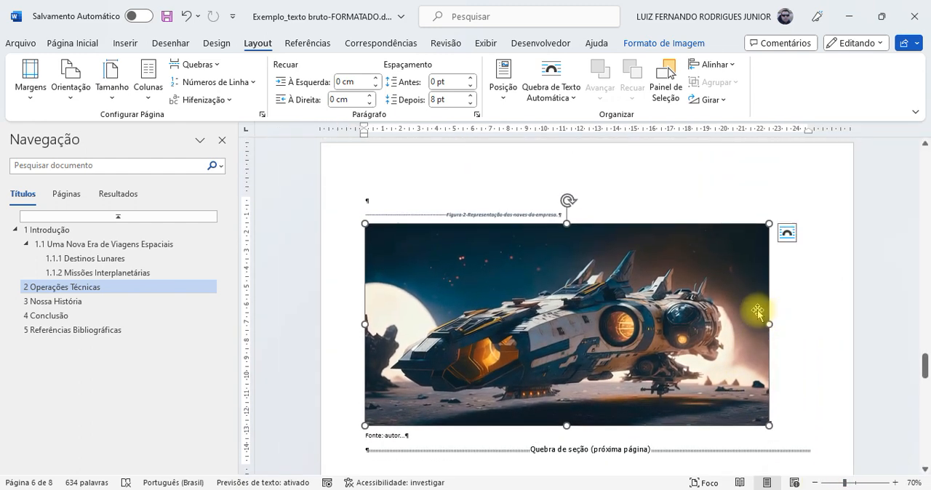
click(424, 198)
key(Delete)
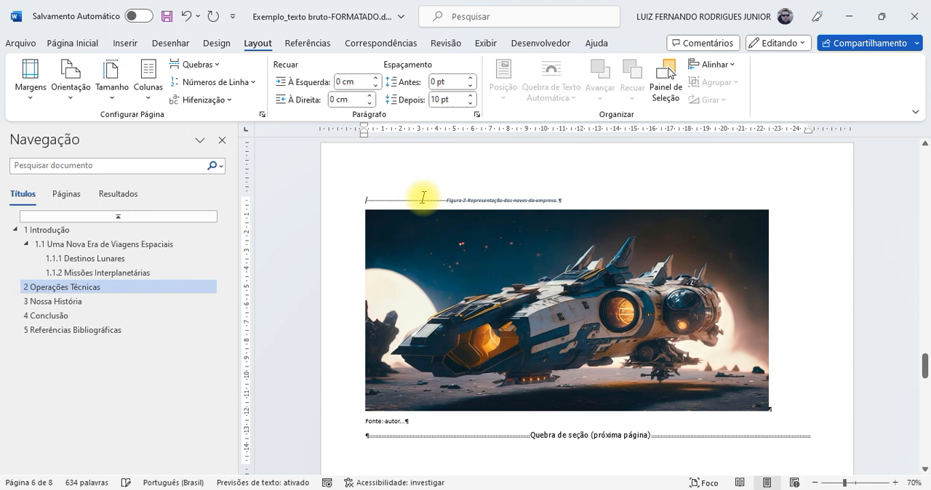
Step: Select the Figure 2 spaceship picture between its caption and the source line
click(691, 331)
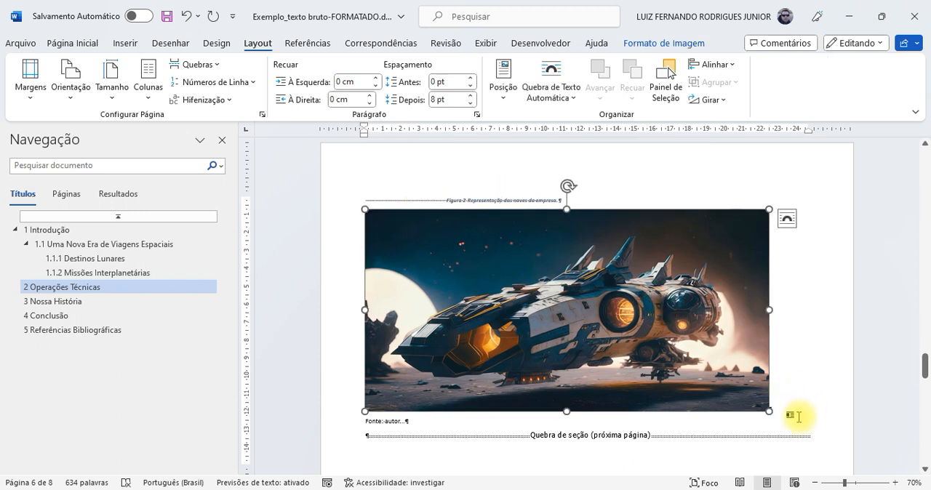